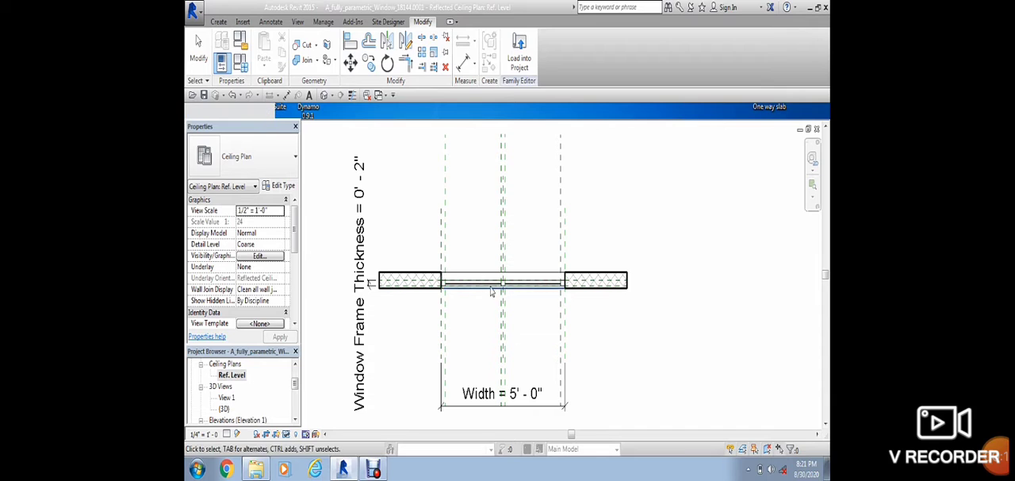
Step: Open the Exterior elevation and start editing the sketch of the window frame extrusion
{"action": "left_click", "coordinate": [294, 421]}
{"action": "left_click", "coordinate": [294, 420]}
{"action": "double_click", "coordinate": [228, 386]}
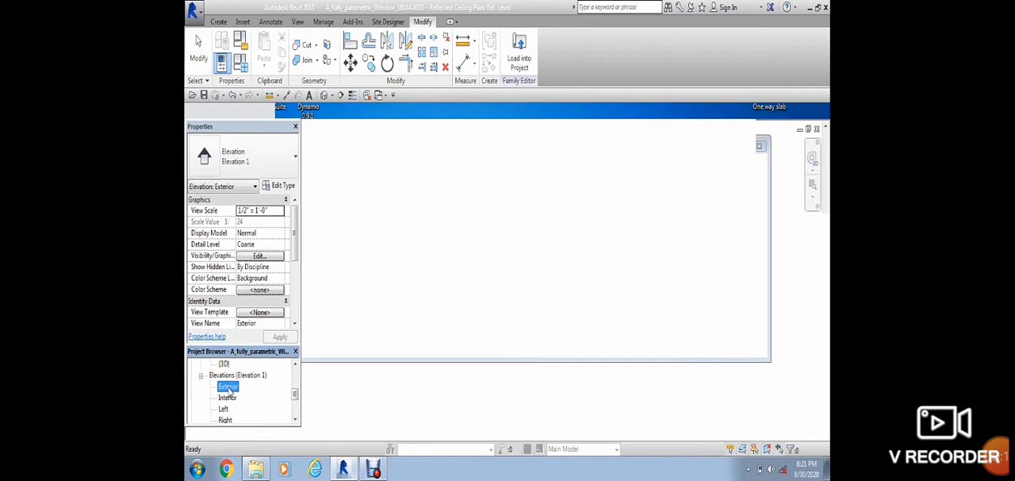
{"action": "scroll", "coordinate": [539, 360], "scroll_direction": "down", "scroll_amount": 2}
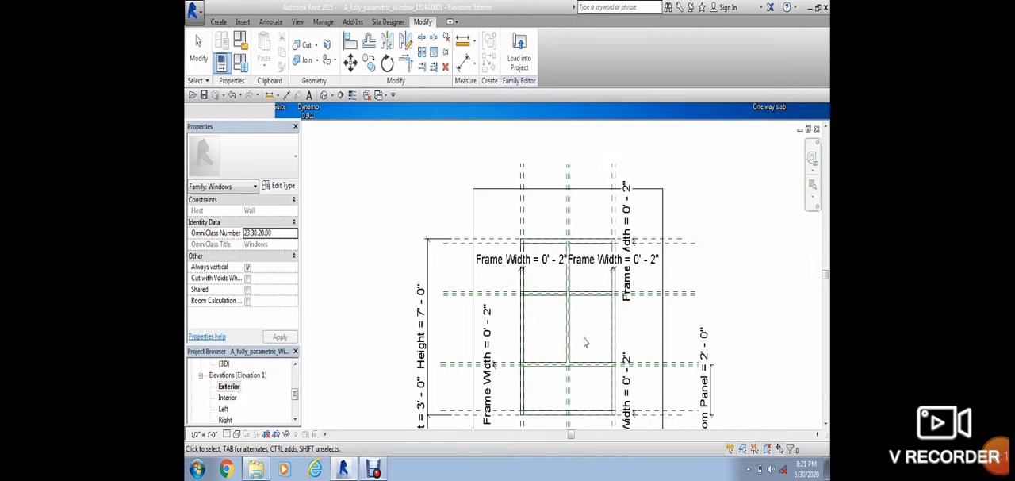
{"action": "middle_click_drag", "start_coordinate": [733, 321], "coordinate": [701, 294]}
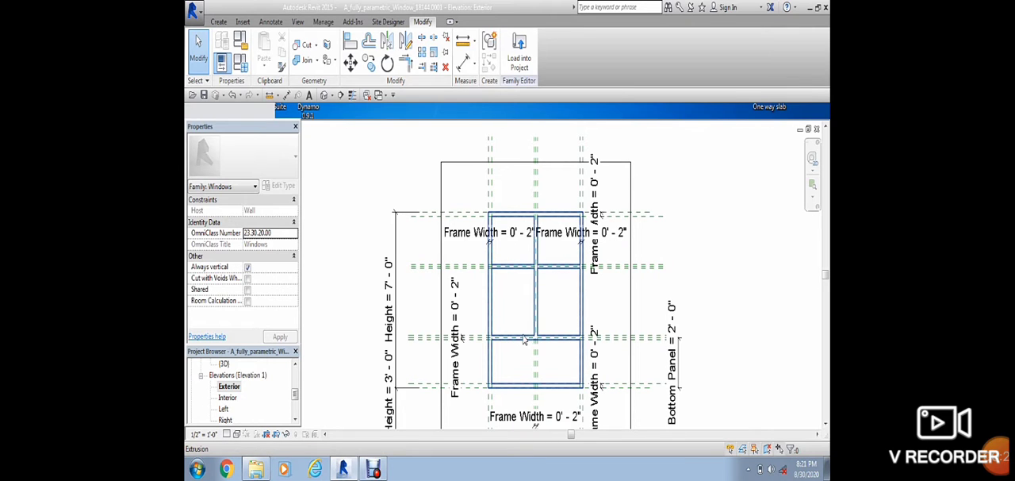
{"action": "double_click", "coordinate": [523, 339]}
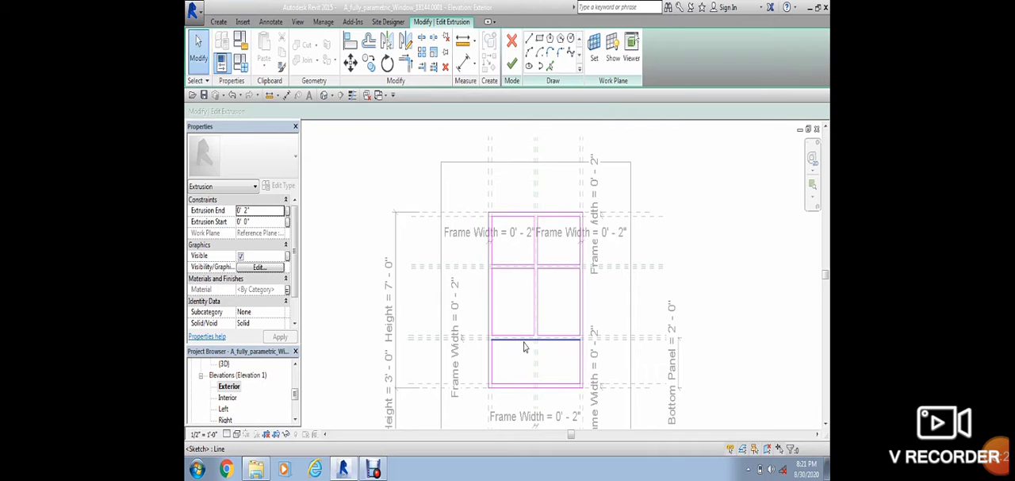
Step: Delete the horizontal sketch lines forming the lower crossbar of the window frame
{"action": "scroll", "coordinate": [537, 319], "scroll_direction": "up", "scroll_amount": 2}
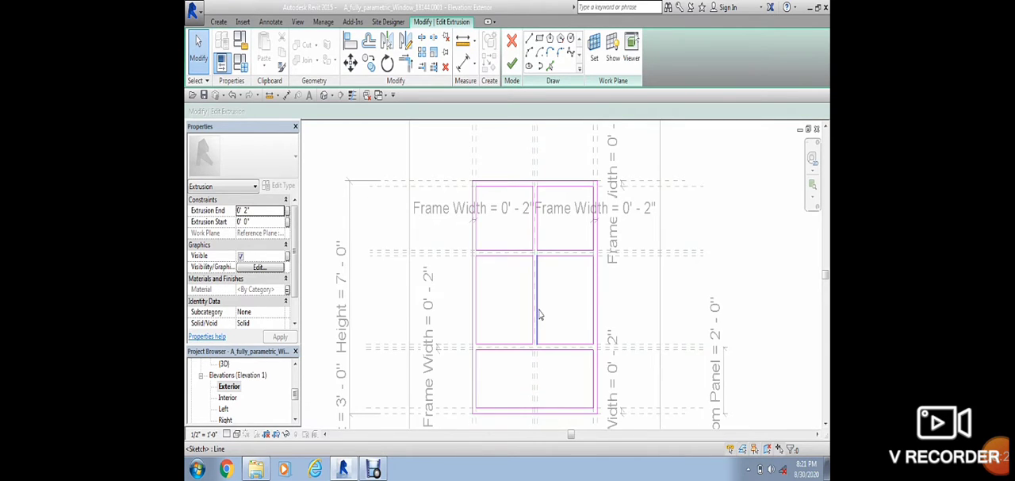
{"action": "left_click", "coordinate": [520, 356]}
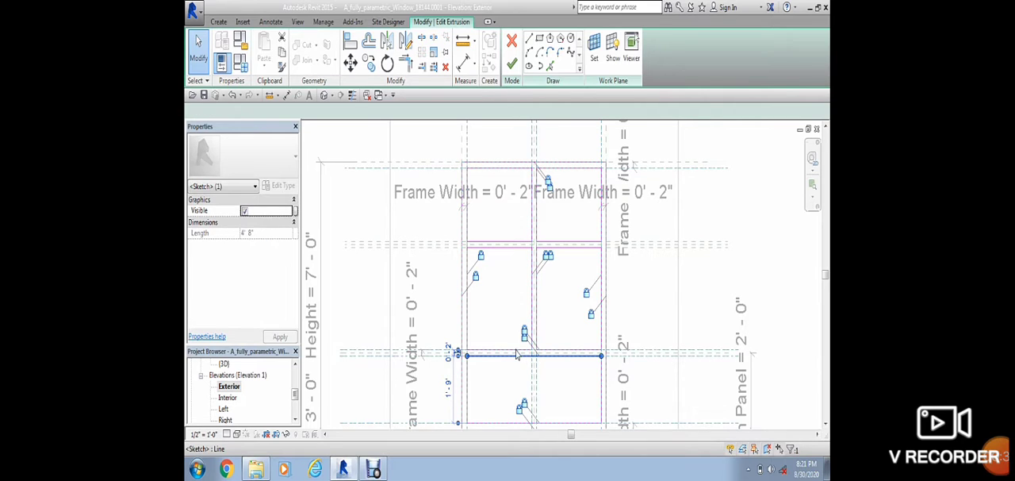
{"action": "key", "text": "Escape"}
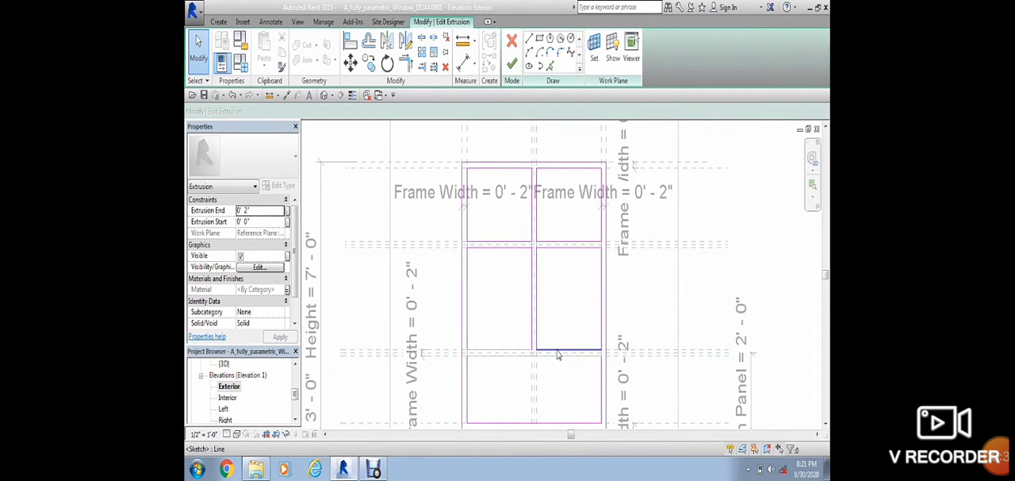
{"action": "scroll", "coordinate": [555, 356], "scroll_direction": "down", "scroll_amount": 1}
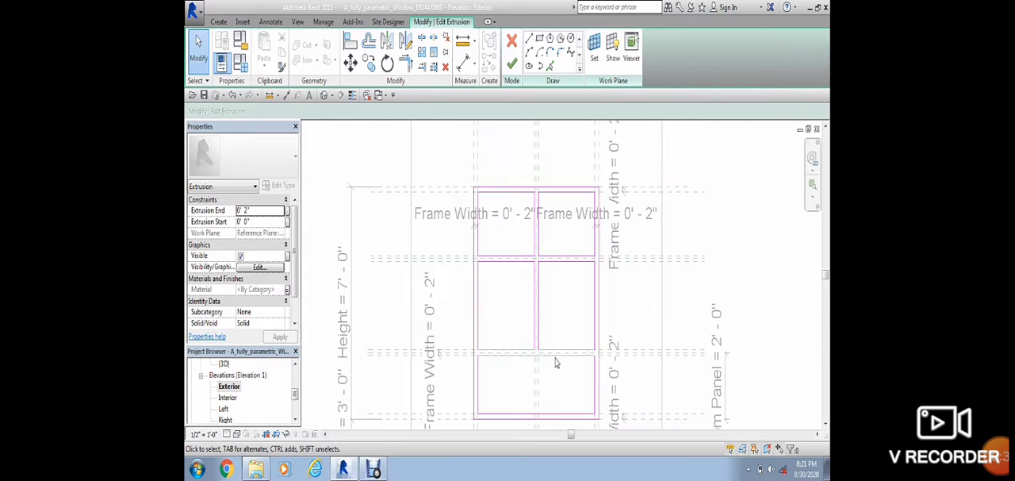
Step: Extend both vertical lines of the centre mullion down to the inner edge of the bottom frame
{"action": "middle_click_drag", "start_coordinate": [564, 381], "coordinate": [564, 347]}
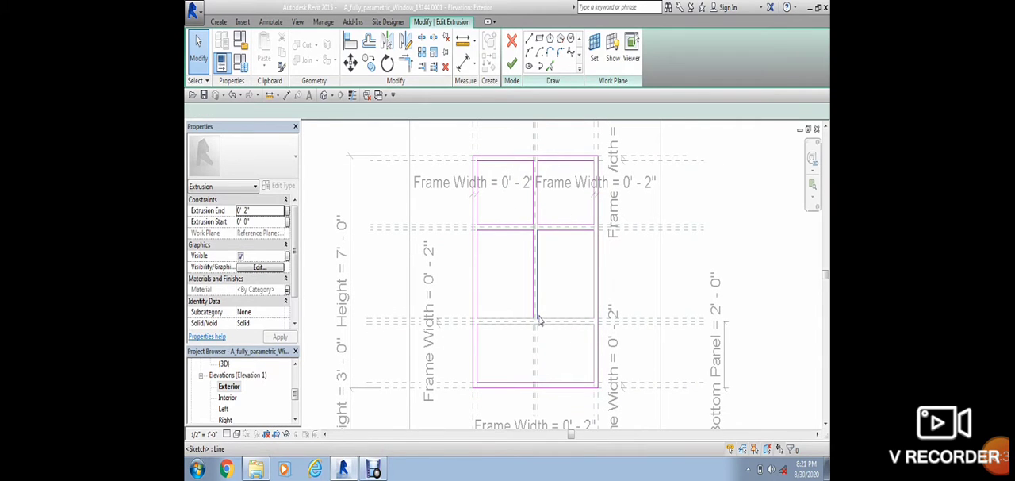
{"action": "left_click", "coordinate": [538, 320]}
{"action": "left_click_drag", "start_coordinate": [538, 320], "coordinate": [538, 384]}
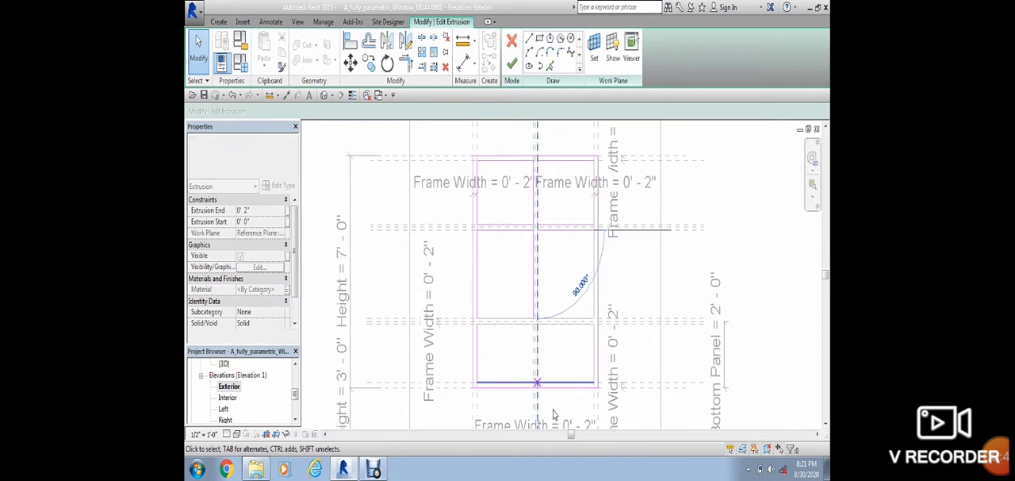
{"action": "scroll", "coordinate": [552, 413], "scroll_direction": "up", "scroll_amount": 2}
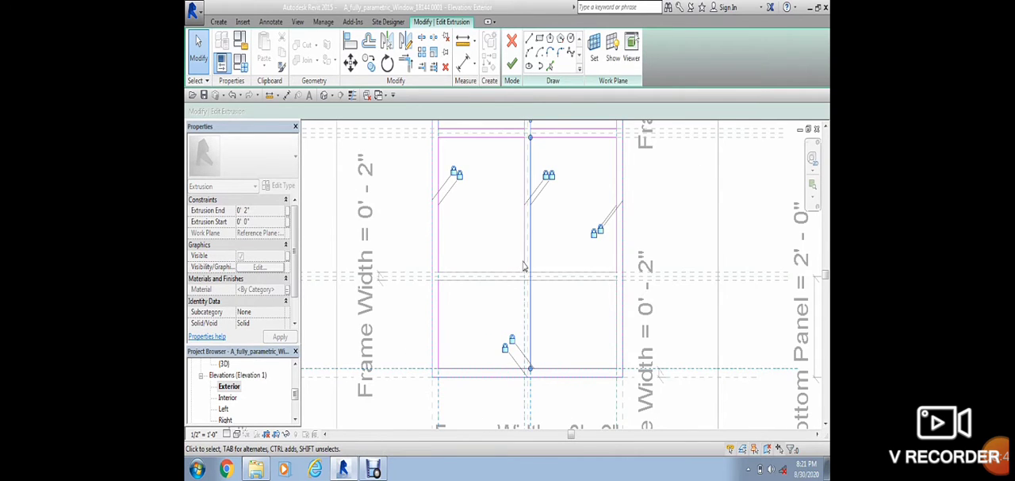
{"action": "left_click_drag", "start_coordinate": [523, 272], "coordinate": [523, 273]}
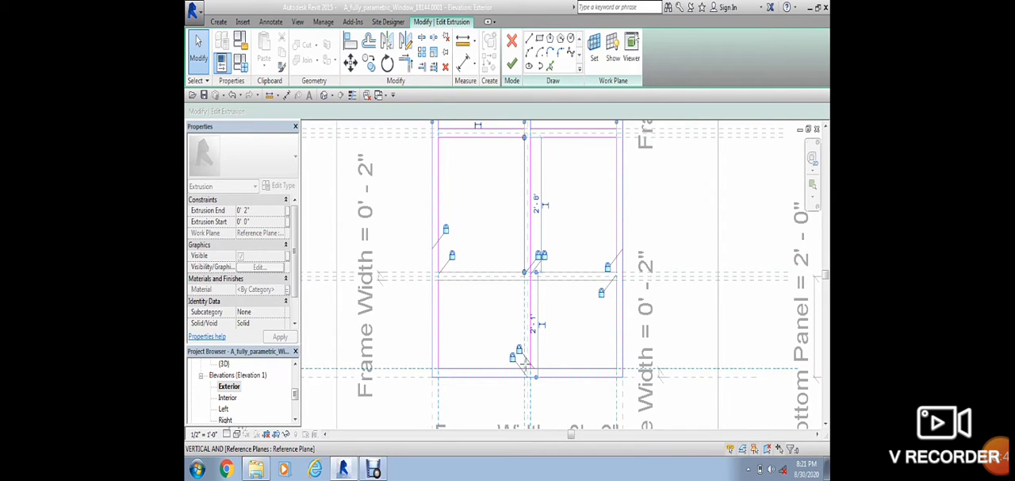
{"action": "left_click", "coordinate": [529, 400]}
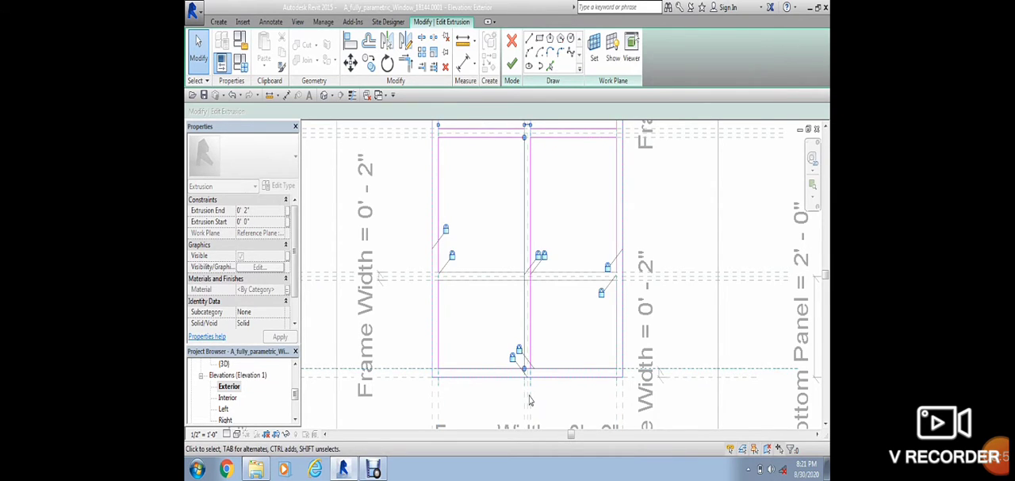
Step: Split the bottom frame's inner edge line between the two mullion lines
{"action": "scroll", "coordinate": [531, 398], "scroll_direction": "up", "scroll_amount": 4}
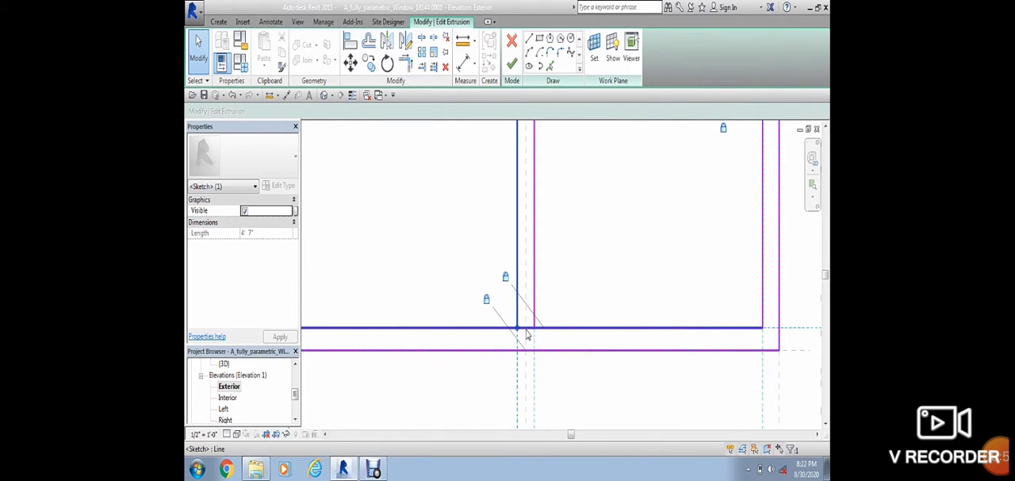
{"action": "scroll", "coordinate": [528, 332], "scroll_direction": "down", "scroll_amount": 2}
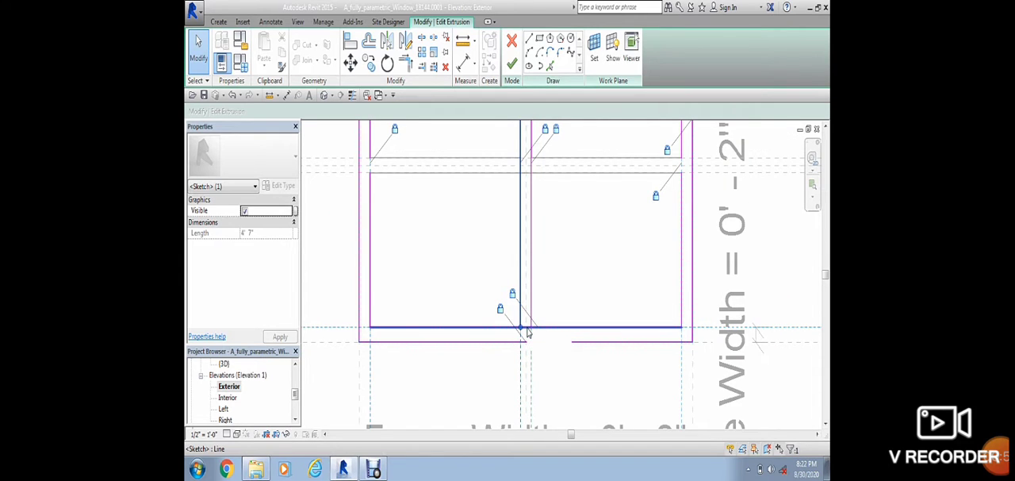
{"action": "scroll", "coordinate": [527, 332], "scroll_direction": "up", "scroll_amount": 1}
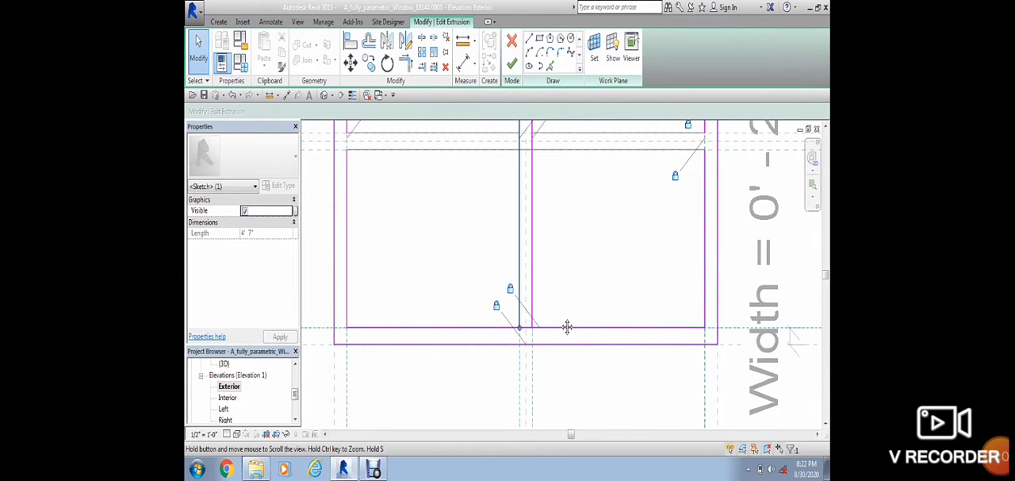
{"action": "scroll", "coordinate": [566, 325], "scroll_direction": "down", "scroll_amount": 1}
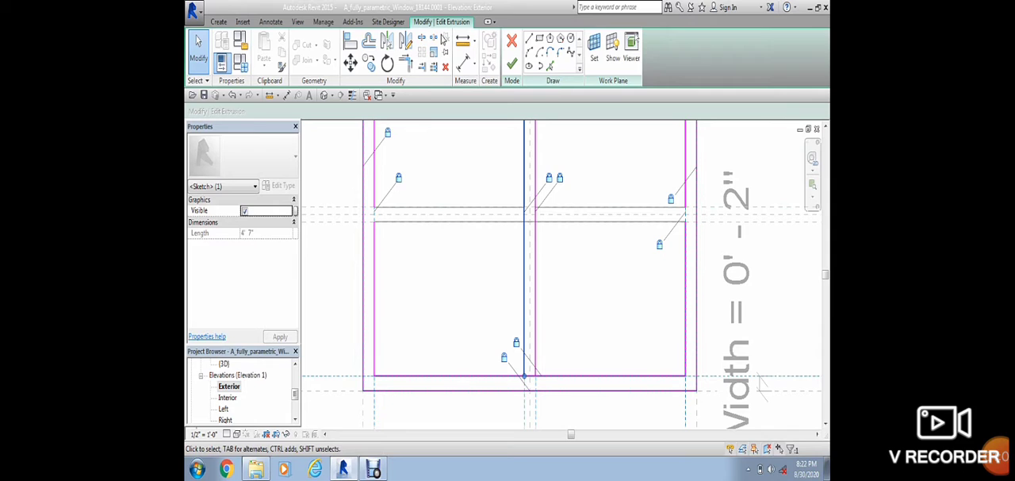
{"action": "left_click", "coordinate": [421, 37]}
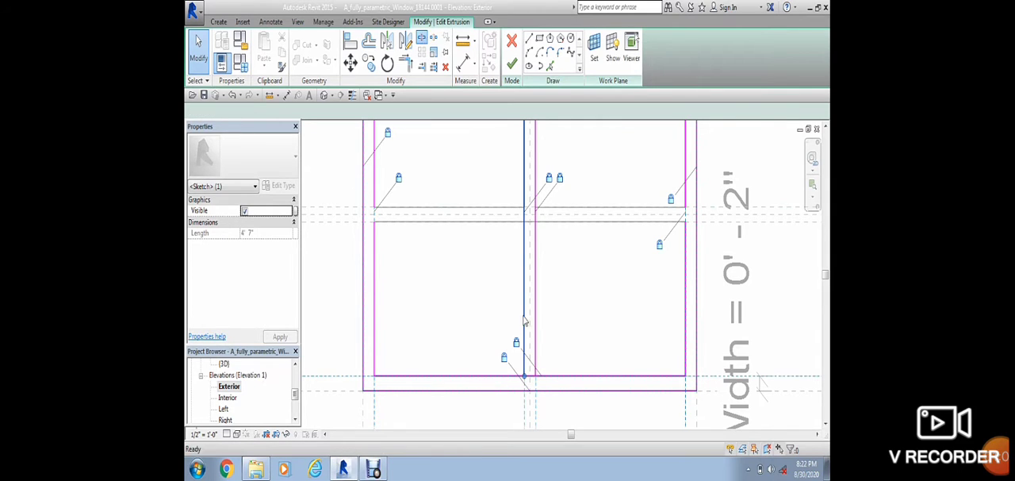
{"action": "left_click", "coordinate": [532, 374]}
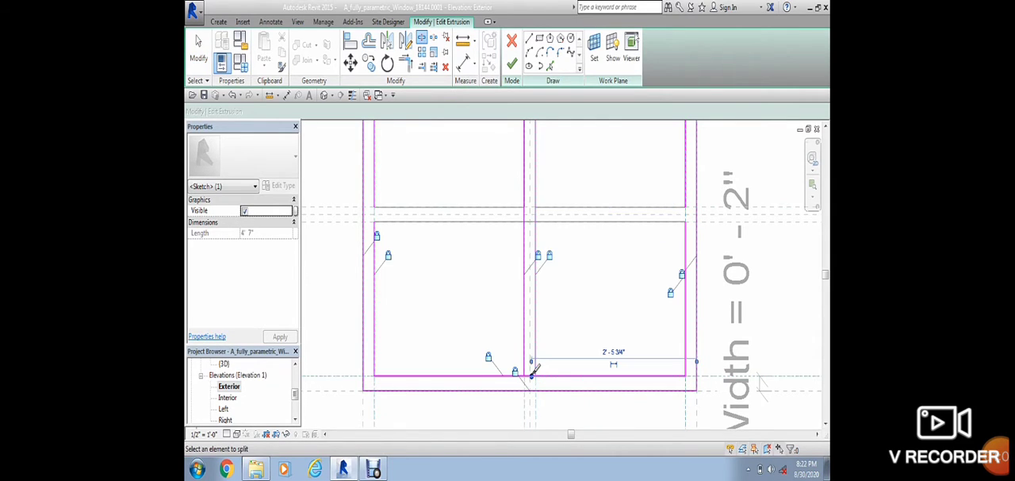
{"action": "scroll", "coordinate": [541, 281], "scroll_direction": "down", "scroll_amount": 2}
{"action": "middle_click_drag", "start_coordinate": [570, 231], "coordinate": [571, 333]}
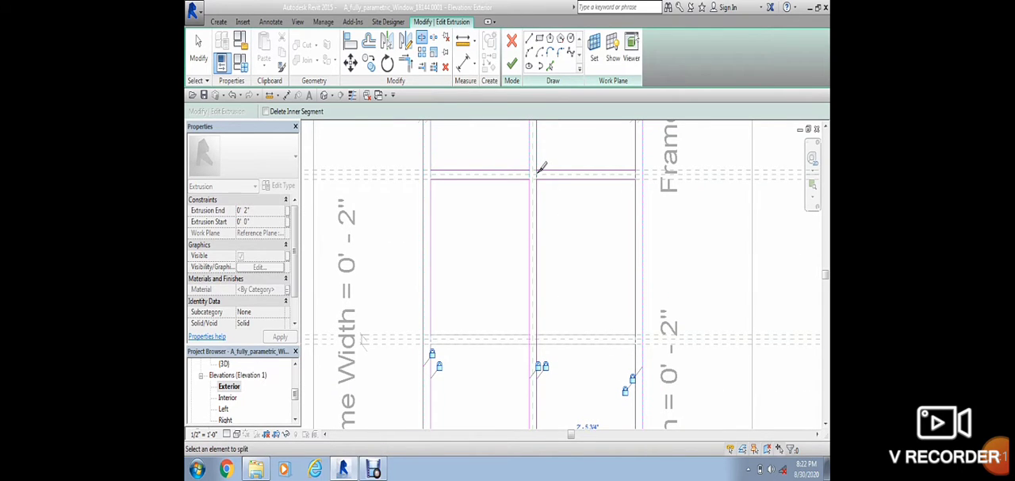
{"action": "key", "text": "Escape"}
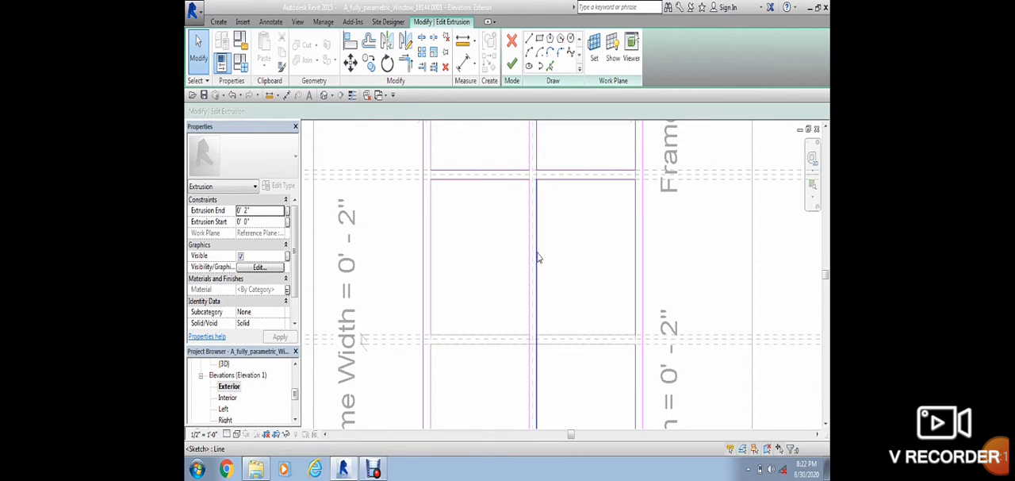
Step: Pull the ends of the two split bottom segments back to the right and left mullion lines, opening the gap between them
{"action": "scroll", "coordinate": [541, 186], "scroll_direction": "up", "scroll_amount": 3}
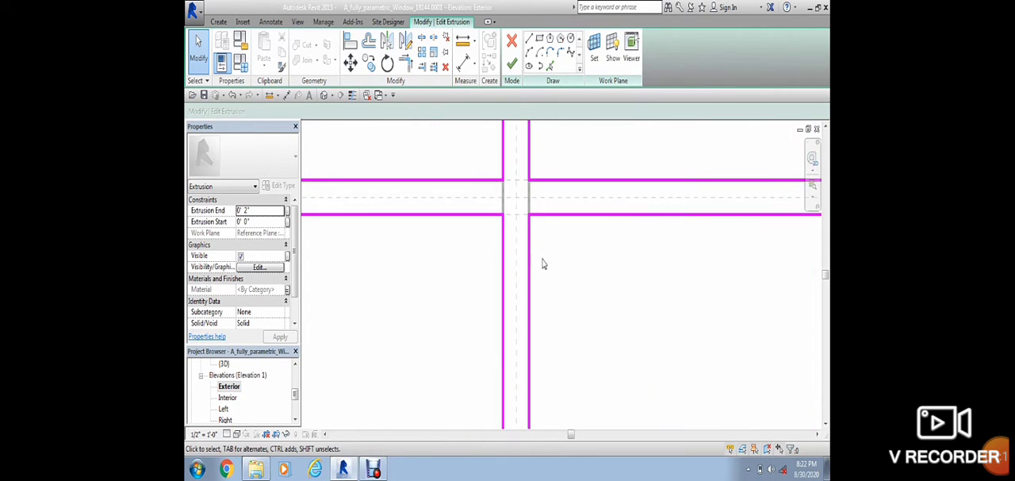
{"action": "scroll", "coordinate": [556, 307], "scroll_direction": "down", "scroll_amount": 3}
{"action": "middle_click_drag", "start_coordinate": [568, 333], "coordinate": [582, 108]}
{"action": "scroll", "coordinate": [539, 341], "scroll_direction": "up", "scroll_amount": 5}
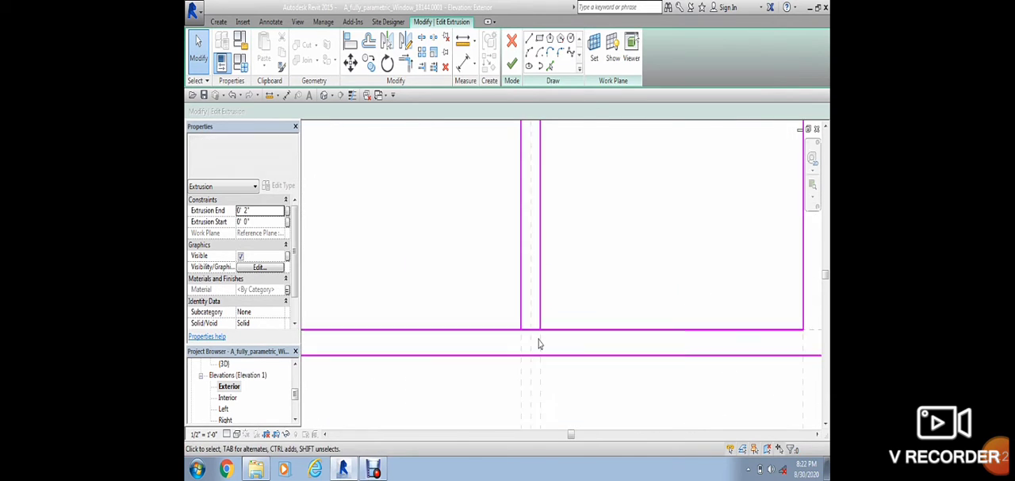
{"action": "left_click", "coordinate": [531, 322]}
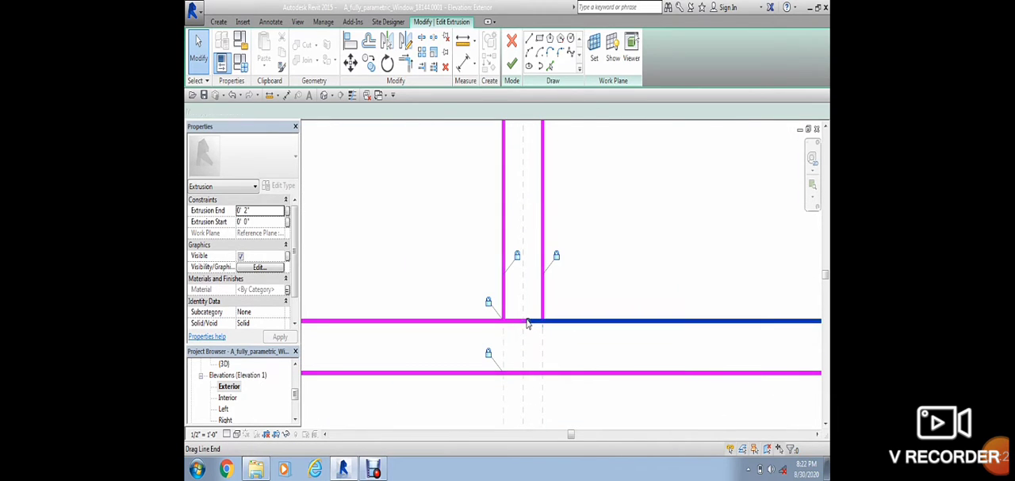
{"action": "left_click_drag", "start_coordinate": [530, 321], "coordinate": [544, 345]}
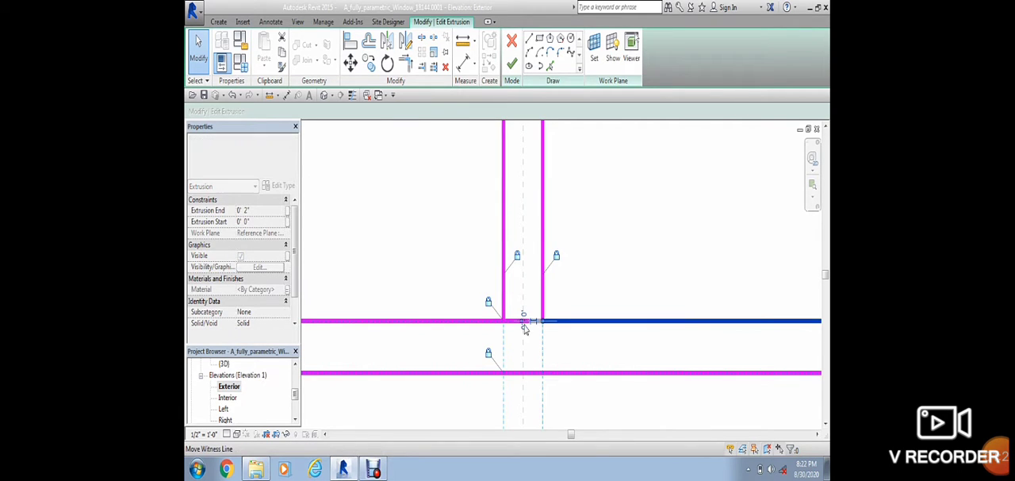
{"action": "mouse_move", "coordinate": [522, 322]}
{"action": "left_mouse_down"}
{"action": "mouse_move", "coordinate": [535, 320]}
{"action": "mouse_move", "coordinate": [503, 321]}
{"action": "left_mouse_up"}
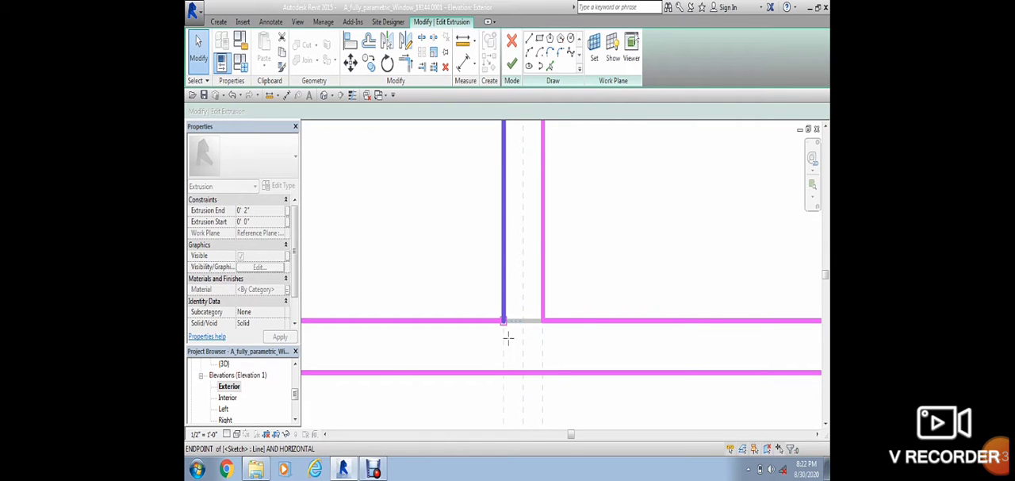
Step: Delete the vertical inner side lines of the former bottom panel on both sides of the frame
{"action": "scroll", "coordinate": [566, 263], "scroll_direction": "down", "scroll_amount": 4}
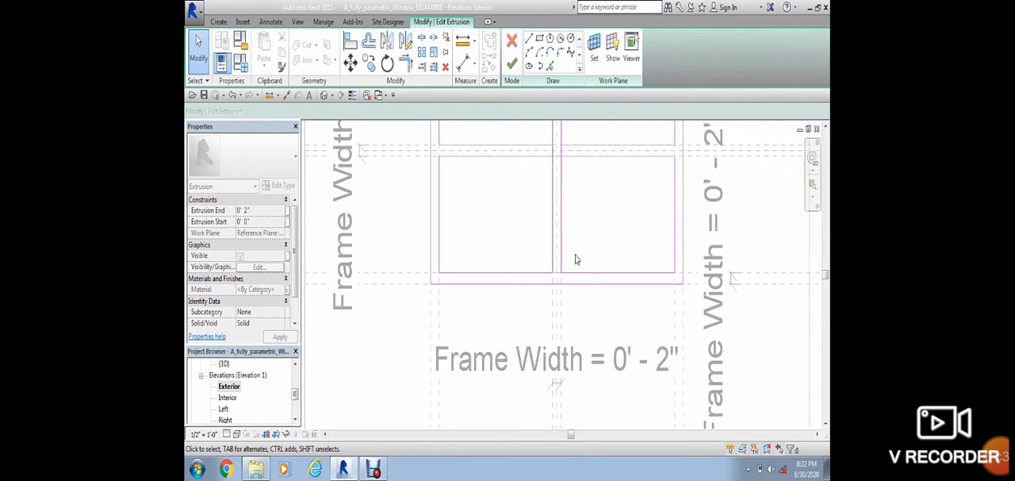
{"action": "middle_click_drag", "start_coordinate": [606, 238], "coordinate": [546, 335]}
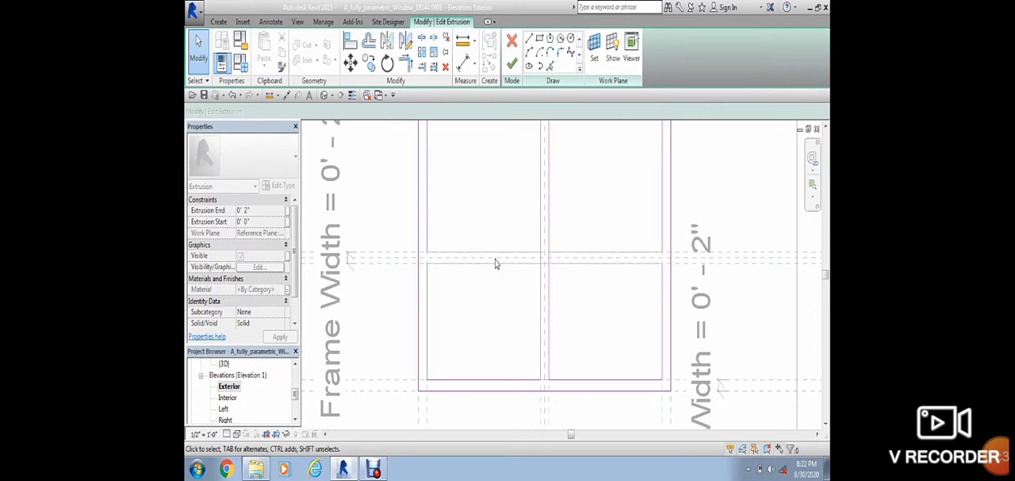
{"action": "scroll", "coordinate": [432, 267], "scroll_direction": "up", "scroll_amount": 3}
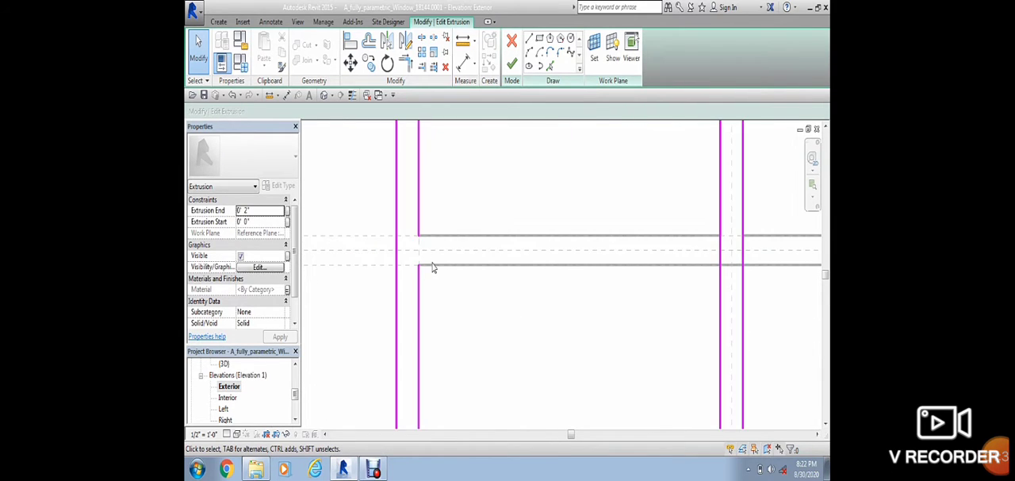
{"action": "left_click", "coordinate": [419, 238]}
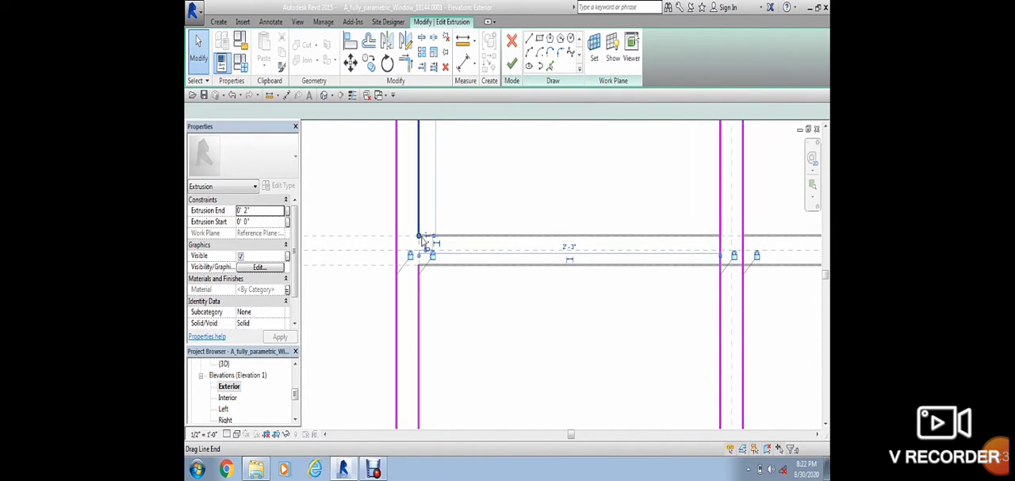
{"action": "scroll", "coordinate": [478, 342], "scroll_direction": "down", "scroll_amount": 3}
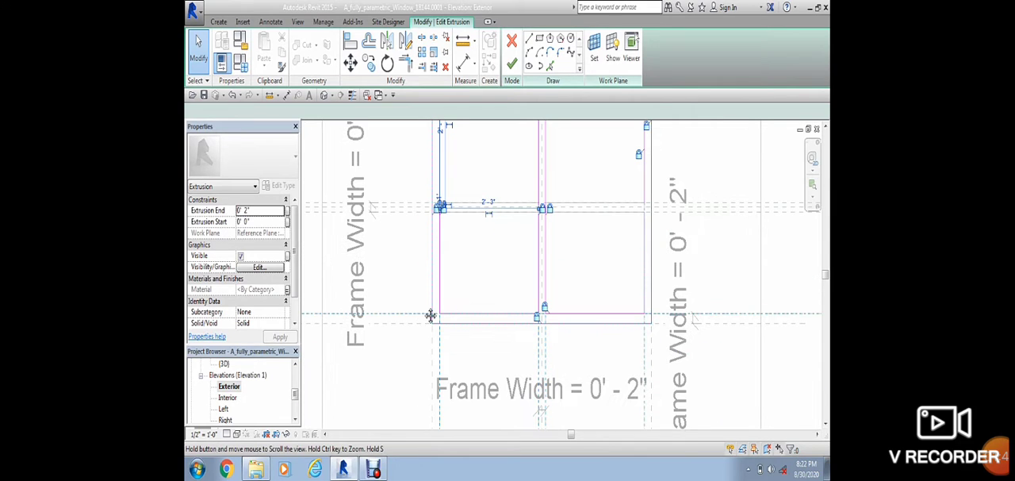
{"action": "left_click", "coordinate": [441, 288]}
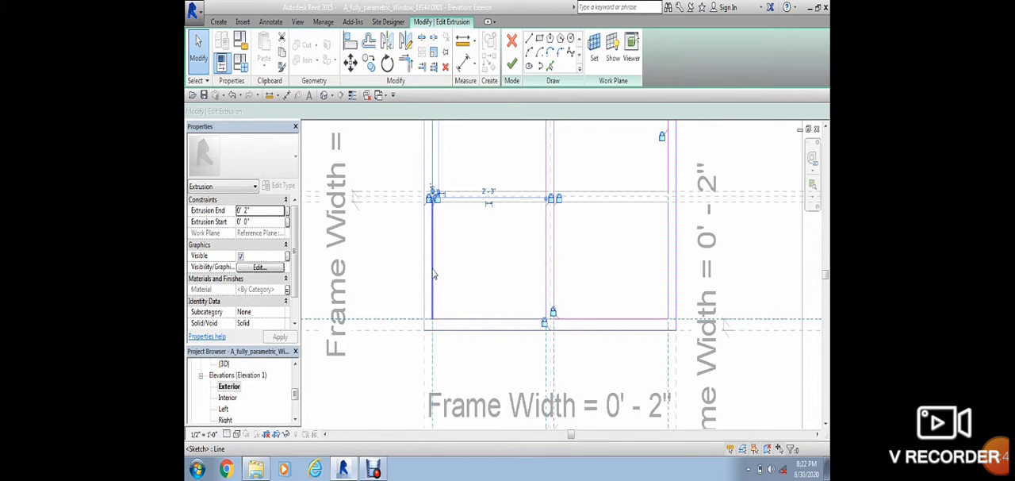
{"action": "left_click", "coordinate": [434, 273]}
{"action": "left_click", "coordinate": [443, 273]}
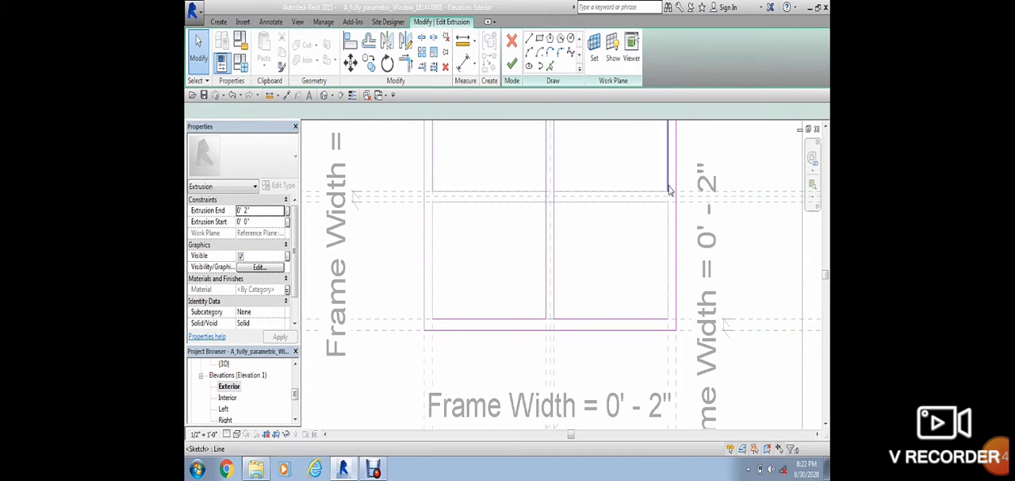
Step: Extend the right and left inner side lines of the upper panels down to the bottom frame's inner edge
{"action": "left_click_drag", "start_coordinate": [667, 194], "coordinate": [670, 268]}
{"action": "left_click_drag", "start_coordinate": [669, 317], "coordinate": [668, 318]}
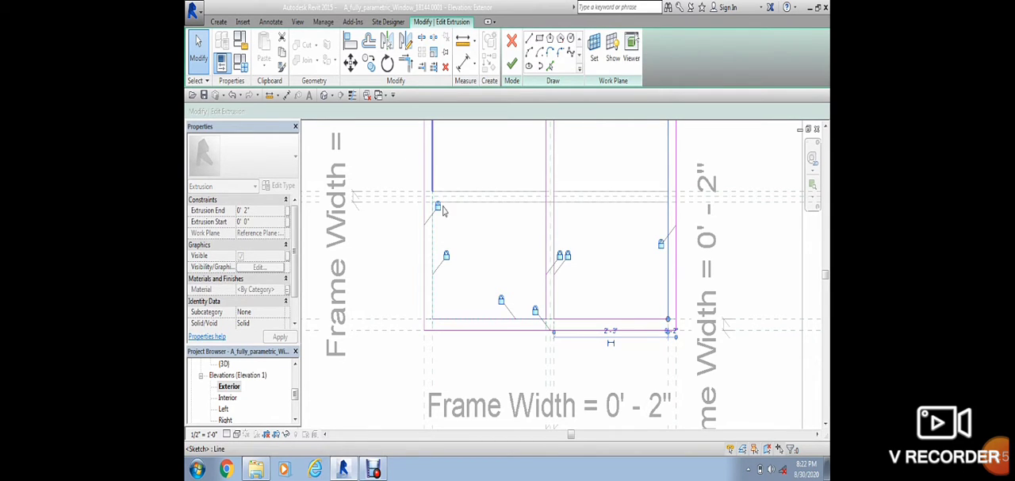
{"action": "left_click", "coordinate": [444, 210]}
{"action": "left_click_drag", "start_coordinate": [433, 194], "coordinate": [432, 318]}
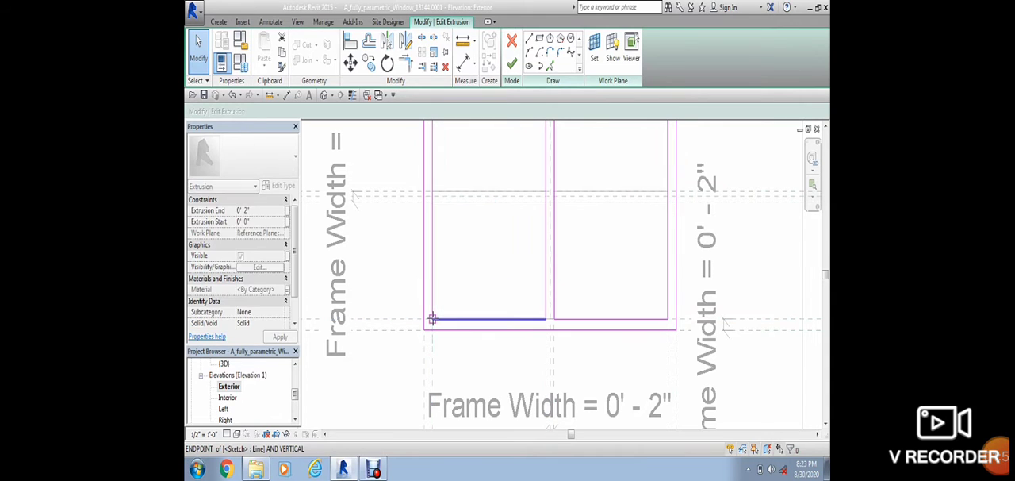
Step: Finish the frame extrusion sketch and inspect the lower part of the window in the default 3D view
{"action": "scroll", "coordinate": [491, 319], "scroll_direction": "down", "scroll_amount": 2}
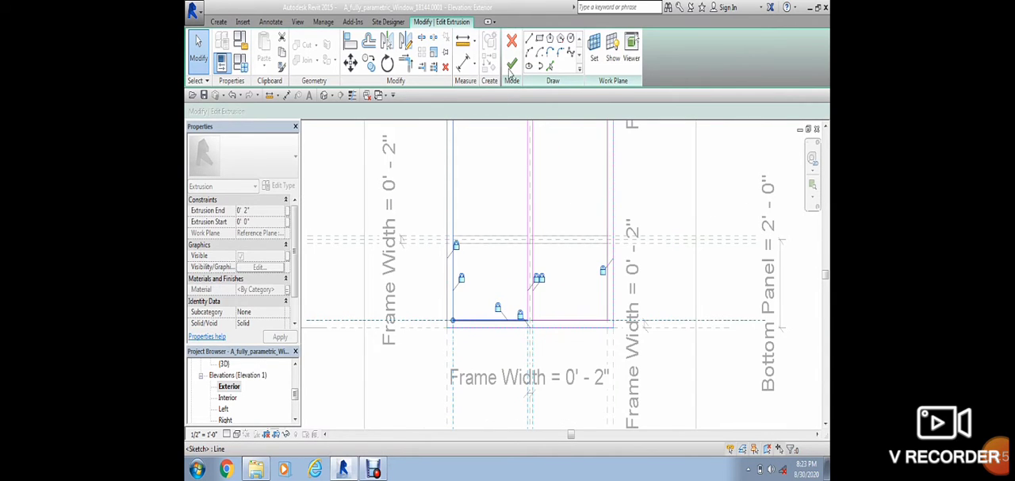
{"action": "left_click", "coordinate": [511, 68]}
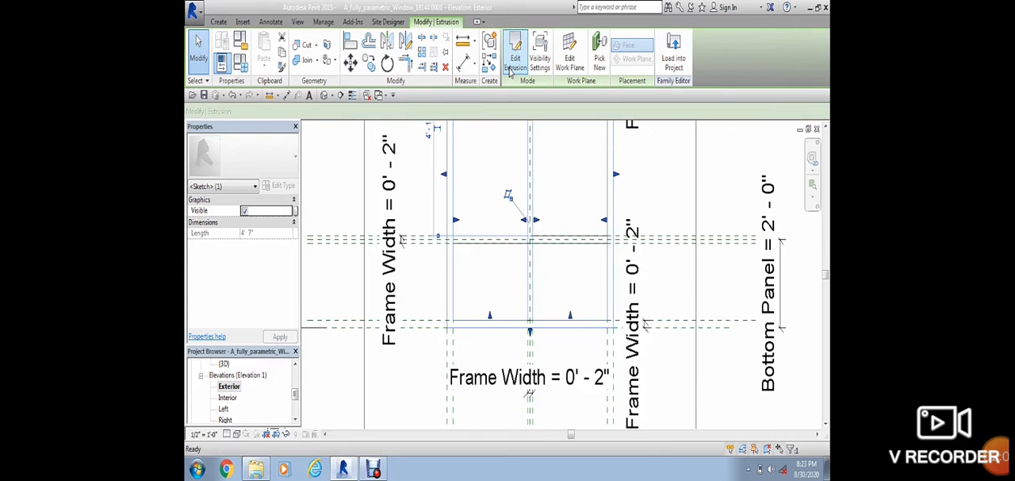
{"action": "left_click", "coordinate": [324, 95]}
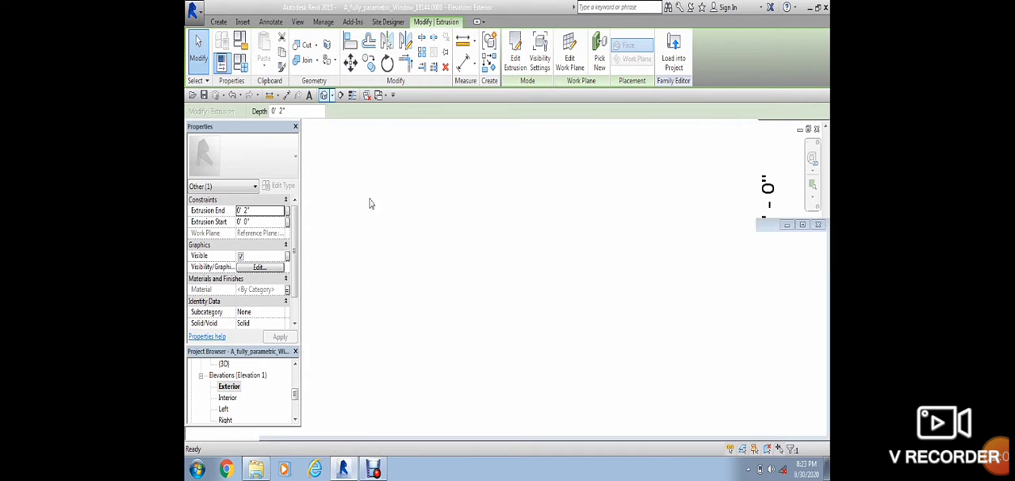
{"action": "scroll", "coordinate": [508, 302], "scroll_direction": "up", "scroll_amount": 4}
{"action": "left_click", "coordinate": [358, 405]}
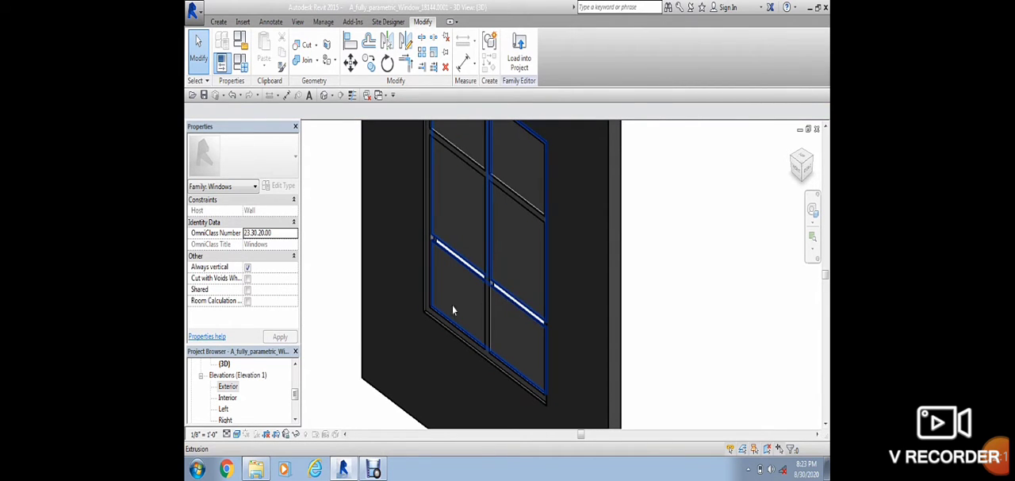
Step: Return to the Exterior elevation, reopen the frame extrusion's sketch to check it, and finish it without edits
{"action": "double_click", "coordinate": [229, 386]}
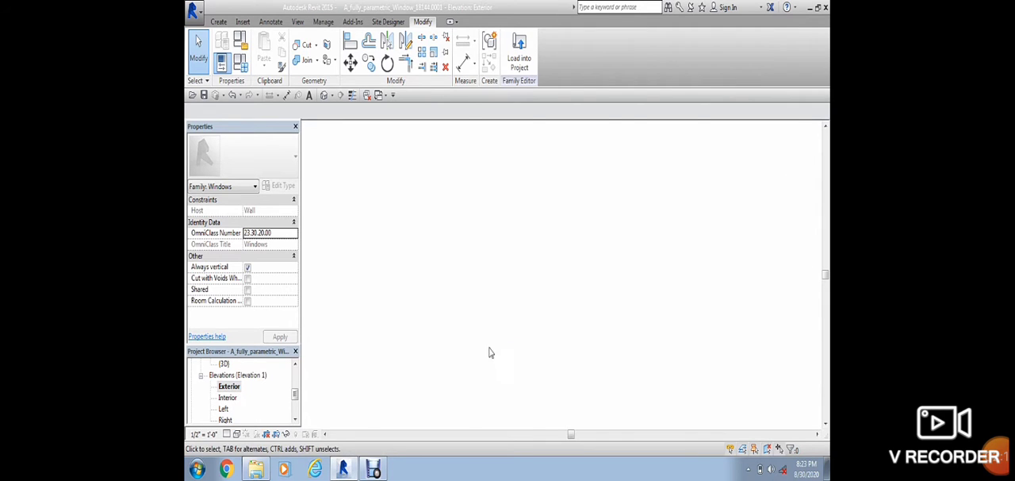
{"action": "double_click", "coordinate": [533, 225]}
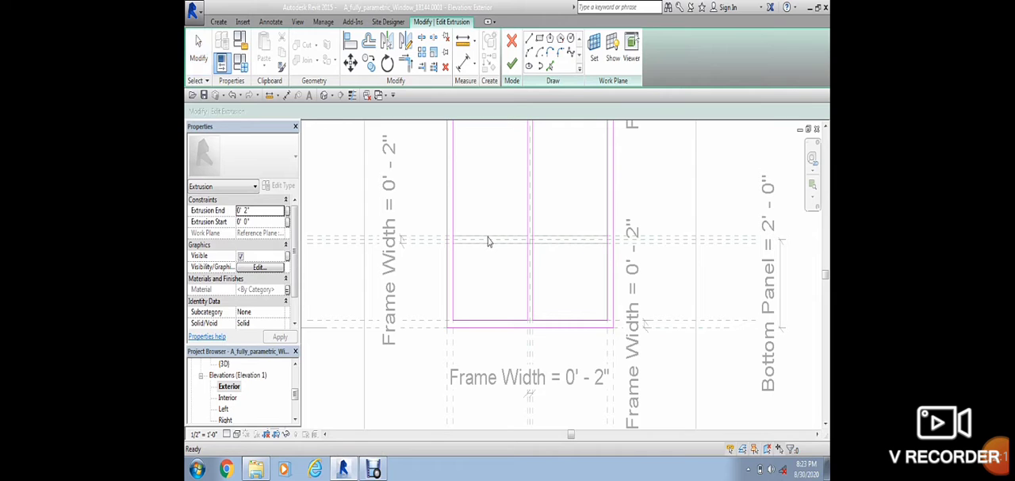
{"action": "left_click", "coordinate": [511, 64]}
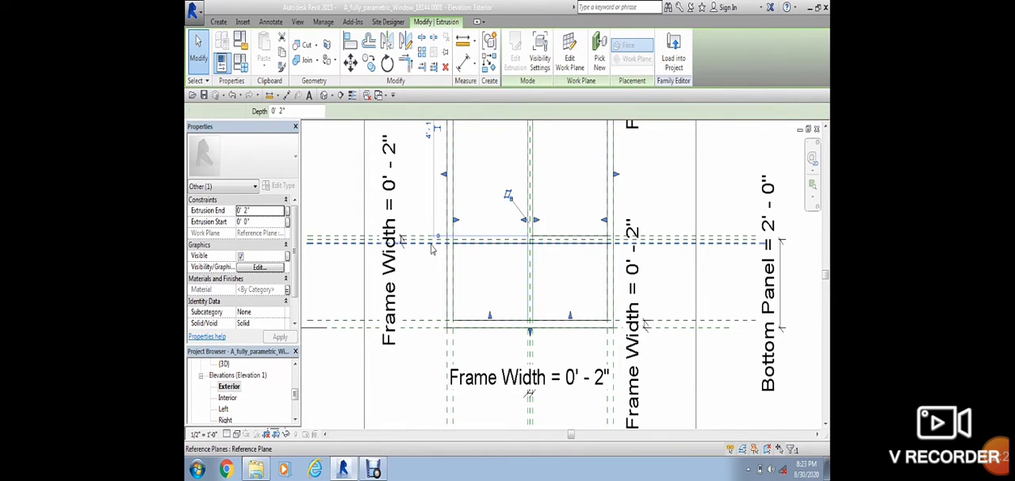
Step: Delete the three horizontal reference planes running along the lower crossbar
{"action": "left_click", "coordinate": [431, 245]}
{"action": "key", "text": "Delete"}
{"action": "left_click", "coordinate": [430, 242]}
{"action": "key", "text": "Delete"}
{"action": "left_click", "coordinate": [430, 240]}
{"action": "key", "text": "Delete"}
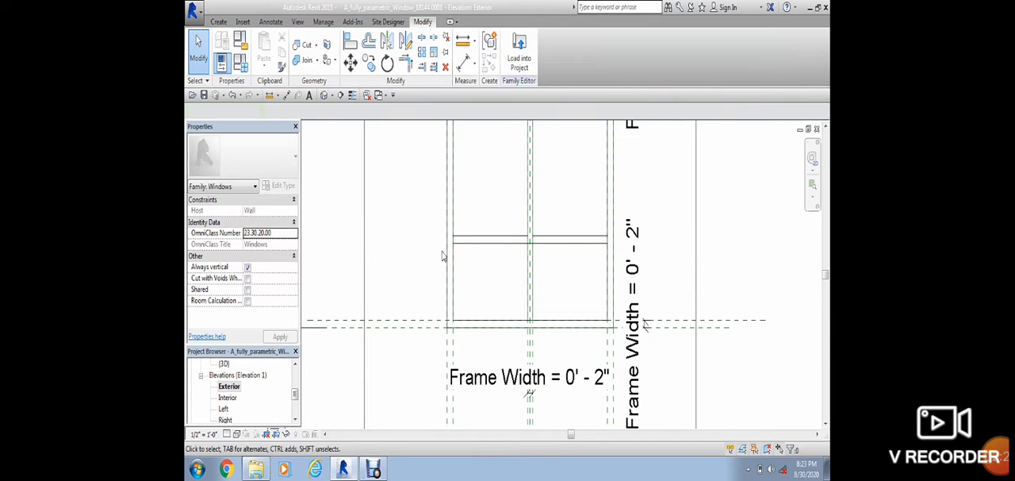
Step: Edit the glass pane extrusion's sketch and delete the horizontal lines along the lower crossbar
{"action": "double_click", "coordinate": [479, 249]}
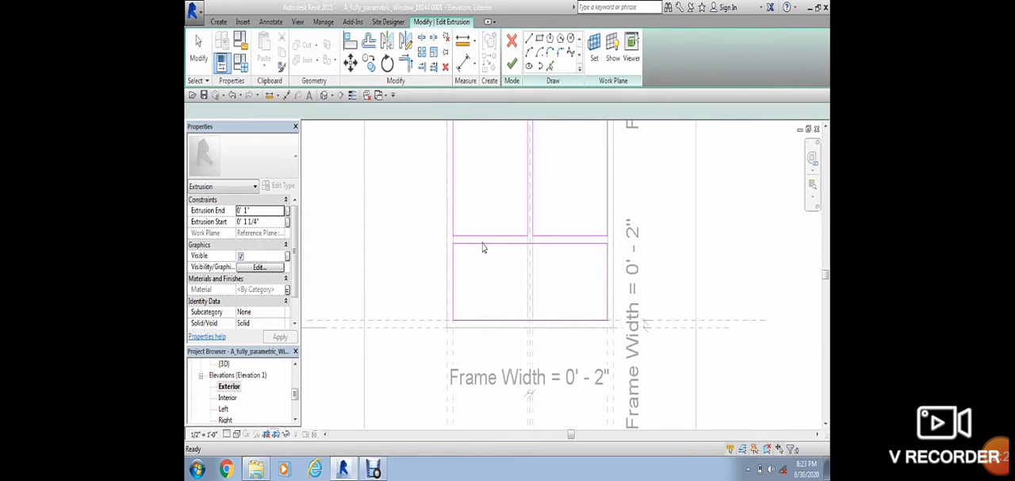
{"action": "scroll", "coordinate": [484, 246], "scroll_direction": "down", "scroll_amount": 2}
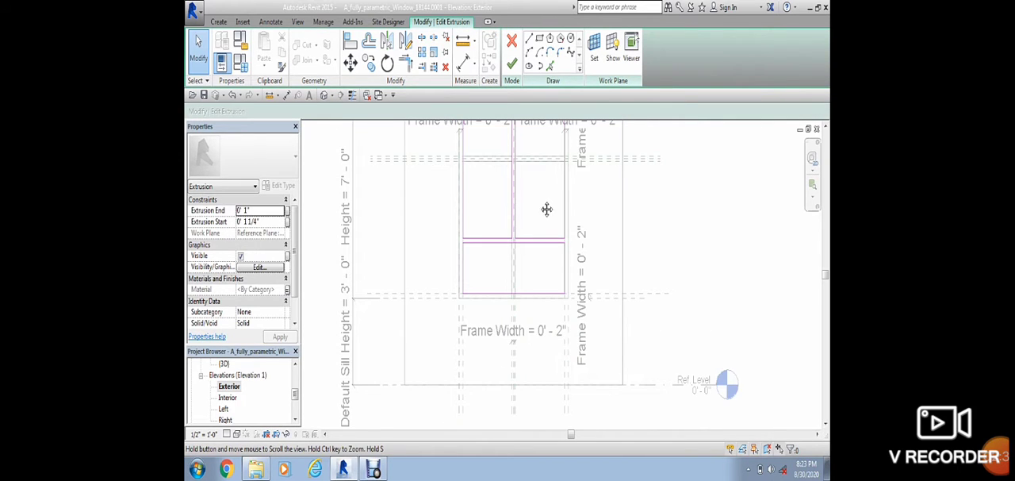
{"action": "middle_click_drag", "start_coordinate": [546, 208], "coordinate": [546, 267]}
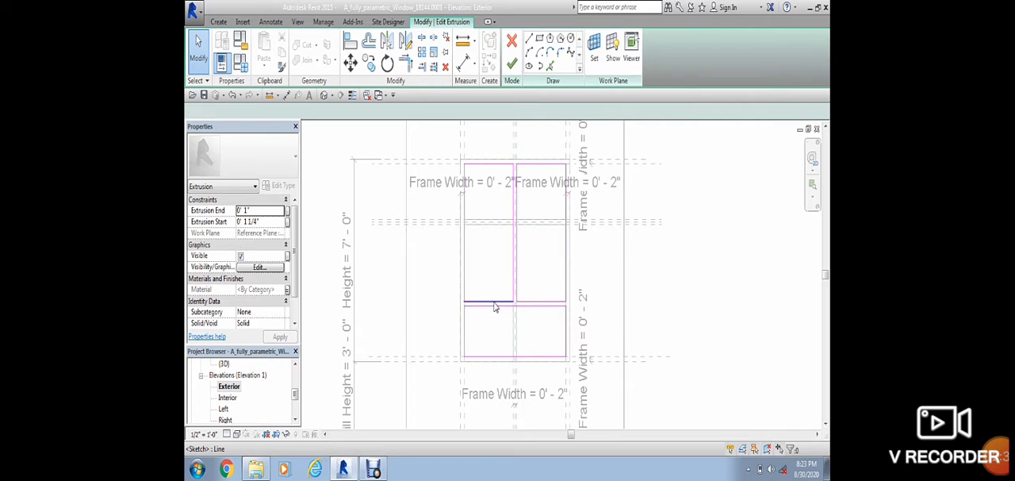
{"action": "left_click", "coordinate": [522, 308]}
{"action": "key", "text": "Delete"}
{"action": "left_click", "coordinate": [532, 303]}
{"action": "key", "text": "Delete"}
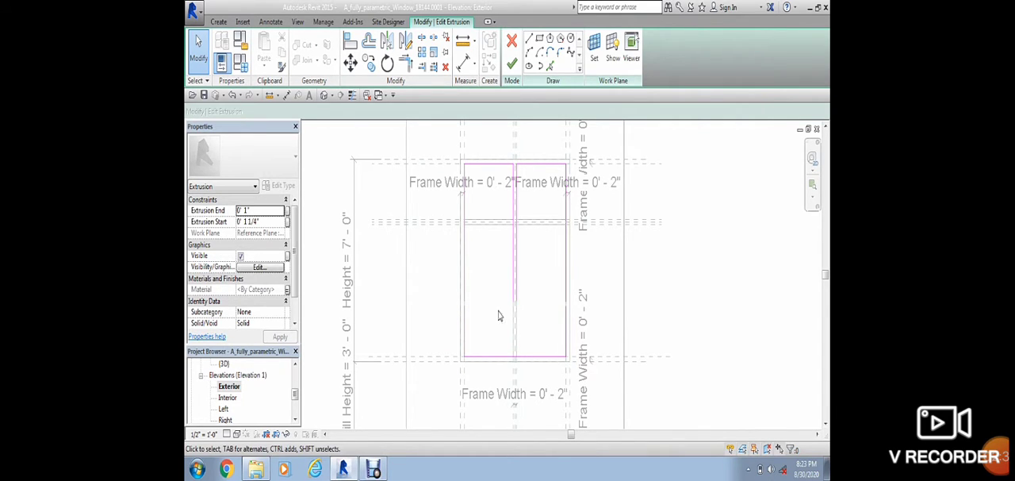
Step: Delete the short vertical side lines of the former bottom pane on both sides
{"action": "scroll", "coordinate": [473, 314], "scroll_direction": "up", "scroll_amount": 4}
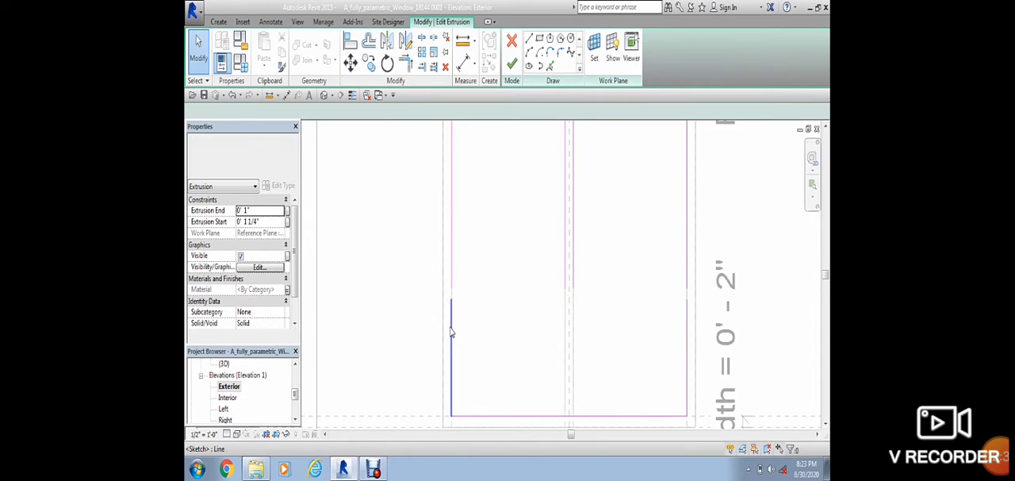
{"action": "left_click", "coordinate": [451, 323]}
{"action": "key", "text": "Delete"}
{"action": "scroll", "coordinate": [509, 325], "scroll_direction": "down", "scroll_amount": 2}
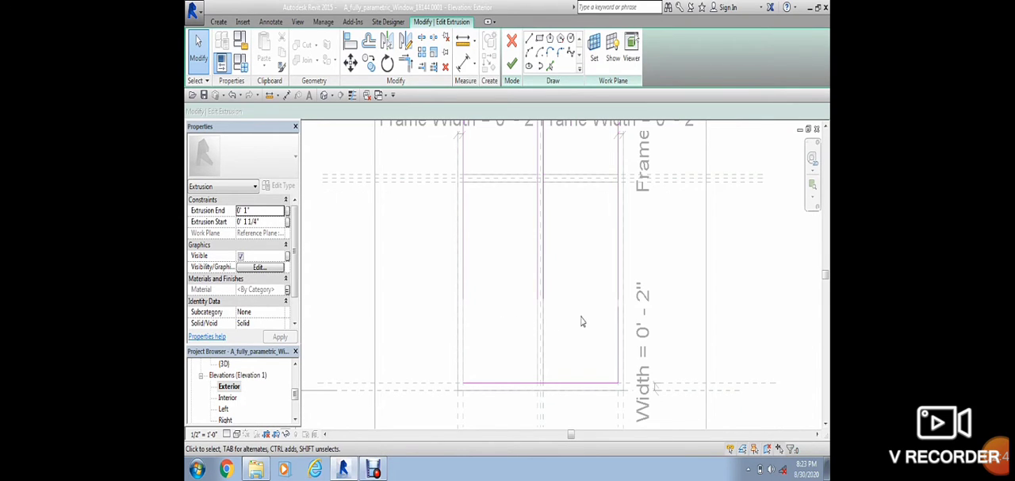
{"action": "key", "text": "Delete"}
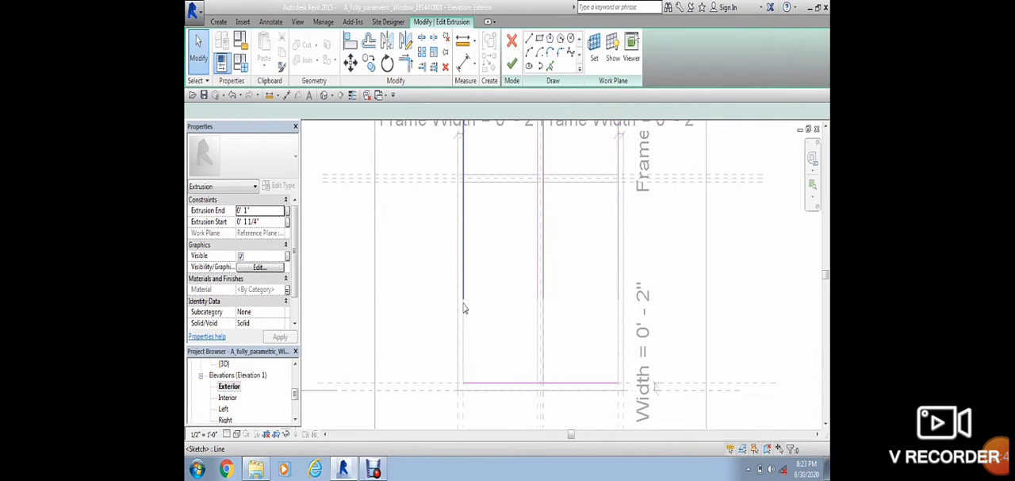
Step: Extend the upper panes' two outer side lines and both mullion lines down to the bottom sketch line
{"action": "left_click", "coordinate": [464, 306]}
{"action": "left_click_drag", "start_coordinate": [464, 303], "coordinate": [468, 341]}
{"action": "left_click_drag", "start_coordinate": [465, 379], "coordinate": [463, 381]}
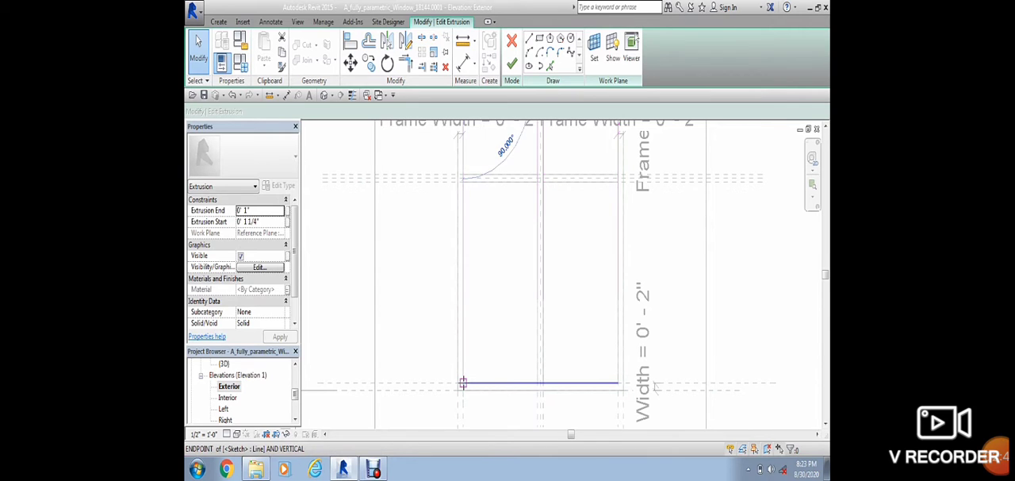
{"action": "left_click", "coordinate": [544, 310]}
{"action": "left_click_drag", "start_coordinate": [544, 316], "coordinate": [542, 383]}
{"action": "left_click", "coordinate": [537, 304]}
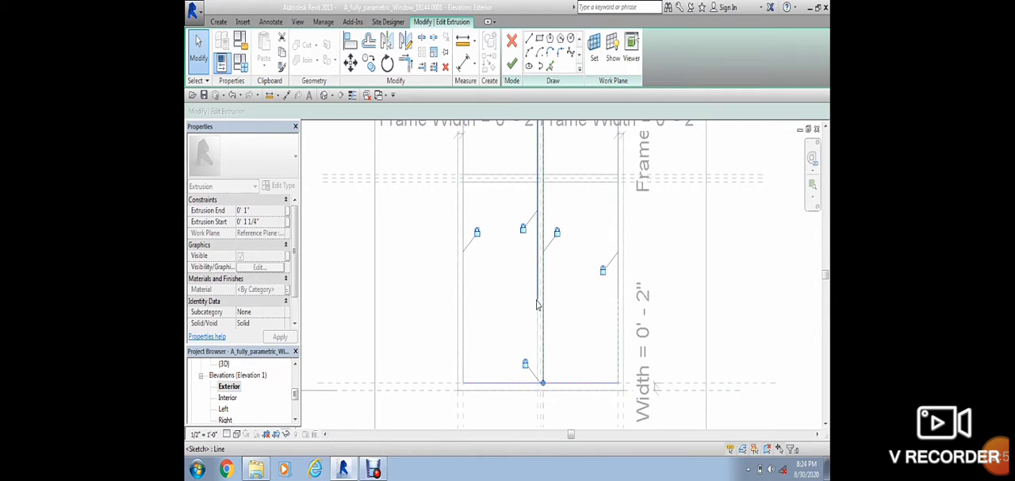
{"action": "left_click", "coordinate": [538, 302]}
{"action": "left_click_drag", "start_coordinate": [538, 298], "coordinate": [538, 383]}
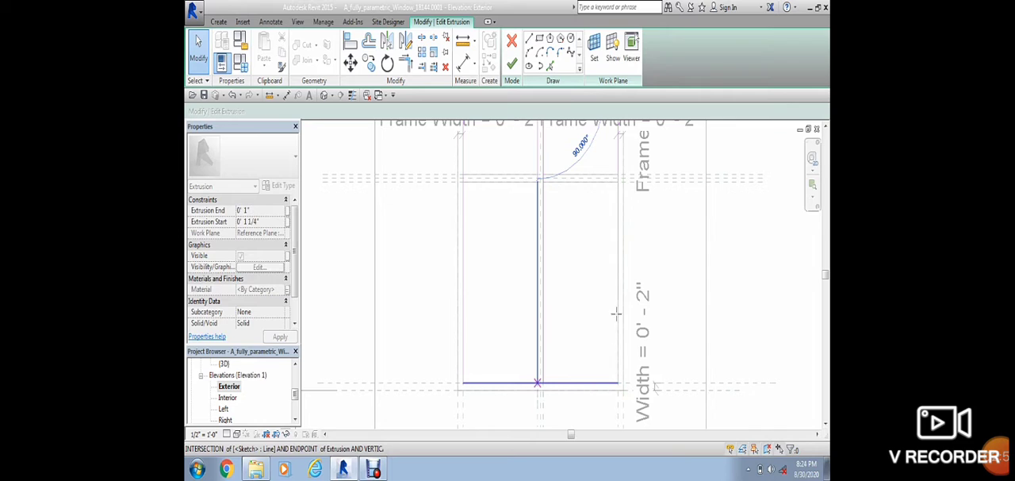
{"action": "left_click", "coordinate": [617, 285]}
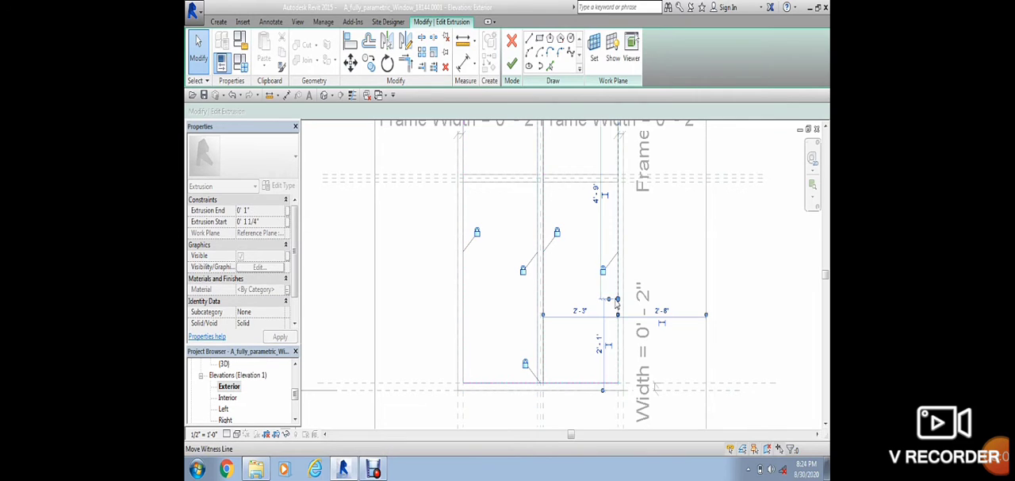
{"action": "left_click", "coordinate": [617, 382]}
Step: Try to finish the glass pane extrusion's sketch
{"action": "scroll", "coordinate": [615, 241], "scroll_direction": "down", "scroll_amount": 1}
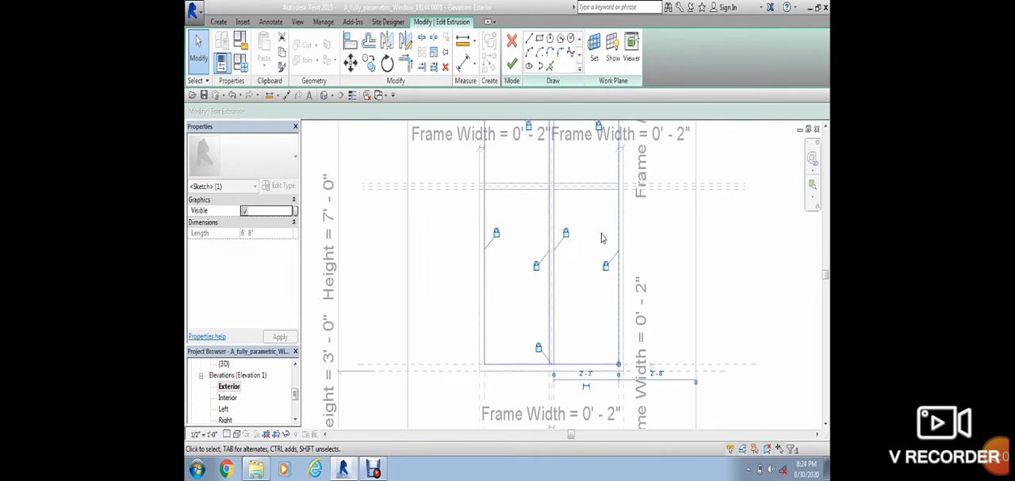
{"action": "left_click", "coordinate": [512, 63]}
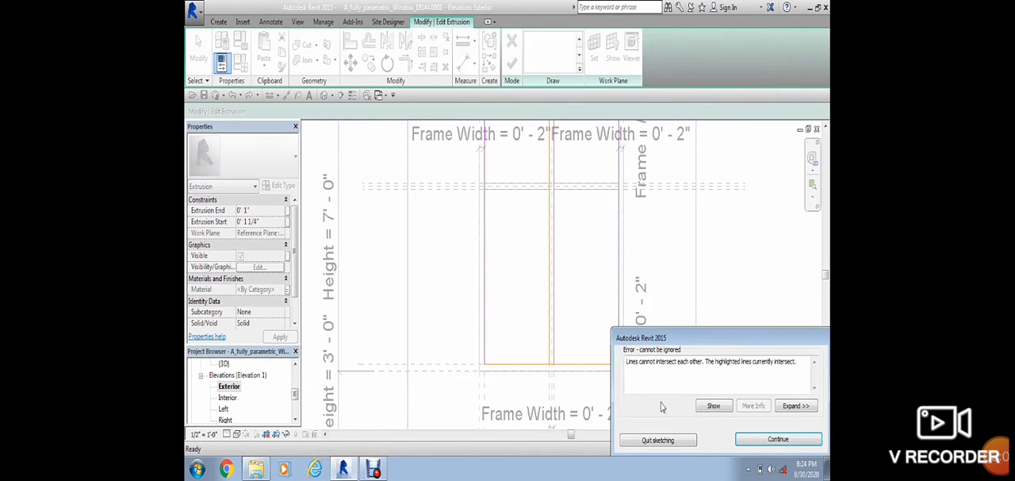
{"action": "left_click", "coordinate": [763, 441]}
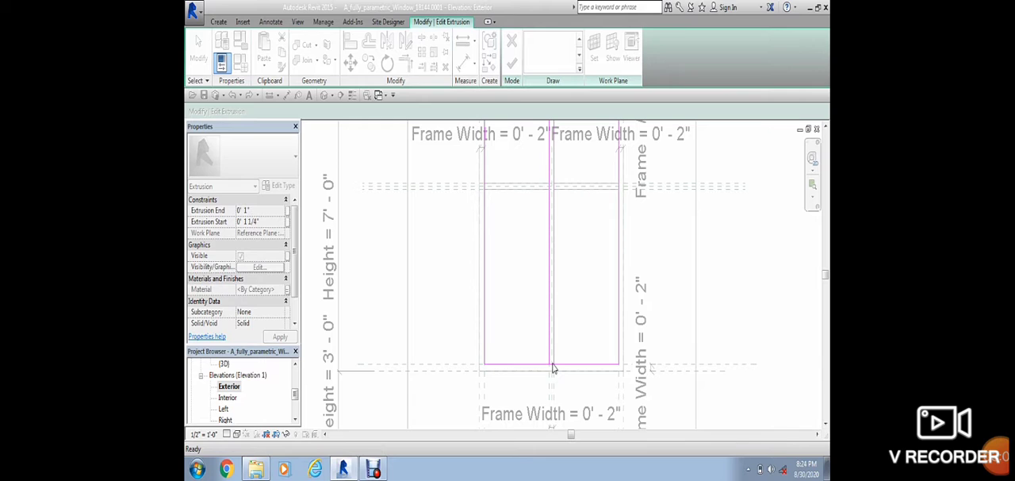
Step: Split the bottom sketch line of the panes between the two mullion lines
{"action": "scroll", "coordinate": [550, 367], "scroll_direction": "up", "scroll_amount": 4}
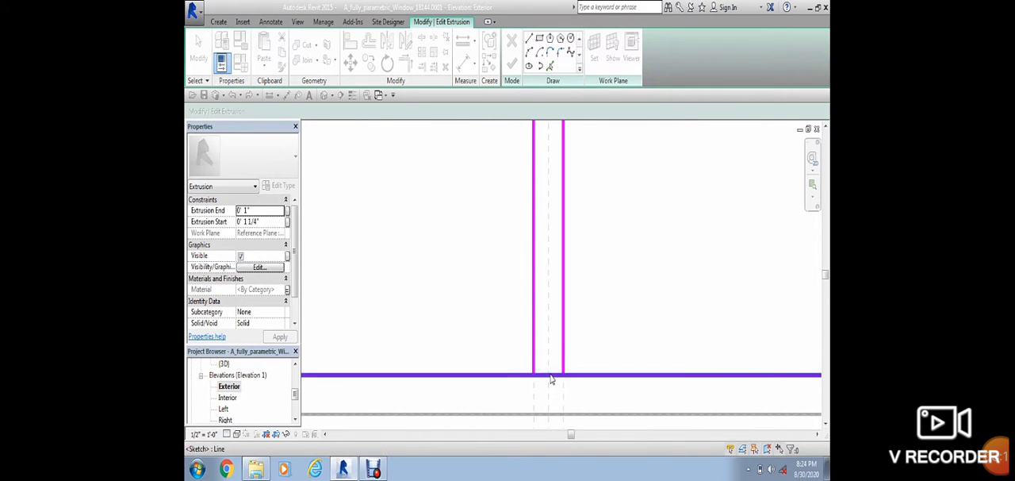
{"action": "left_click", "coordinate": [423, 40]}
{"action": "left_click", "coordinate": [552, 374]}
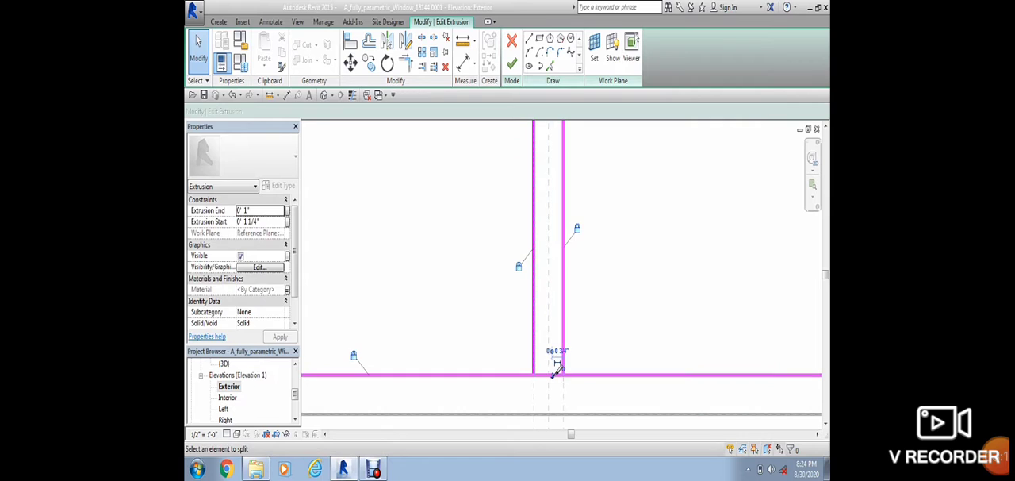
{"action": "key", "text": "Escape"}
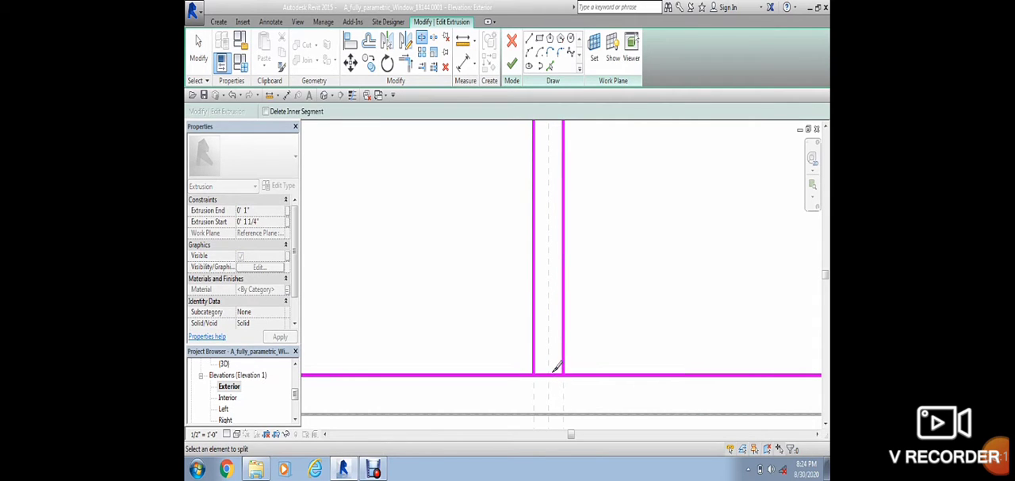
{"action": "left_click", "coordinate": [552, 376]}
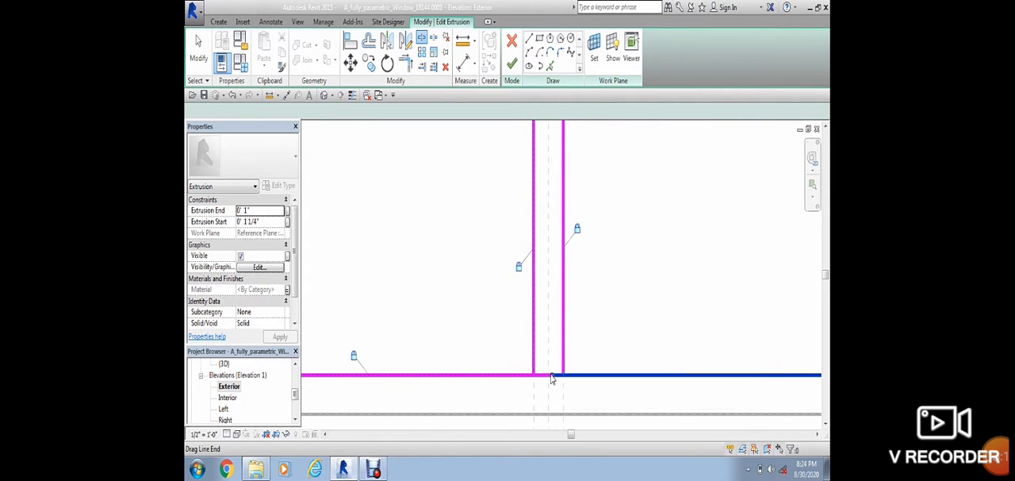
Step: Pull the inner ends of the two split bottom segments back to the right and left mullion lines
{"action": "left_click_drag", "start_coordinate": [552, 376], "coordinate": [563, 375]}
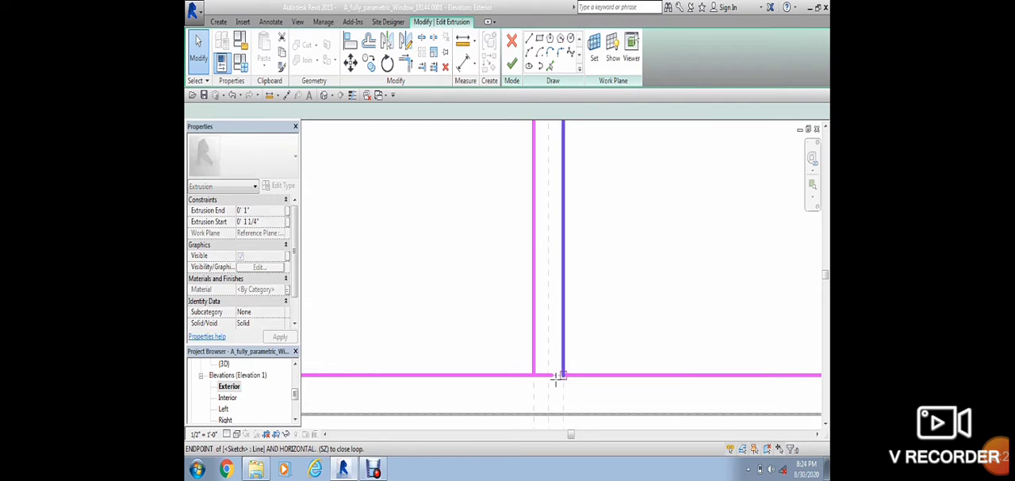
{"action": "left_click", "coordinate": [552, 377]}
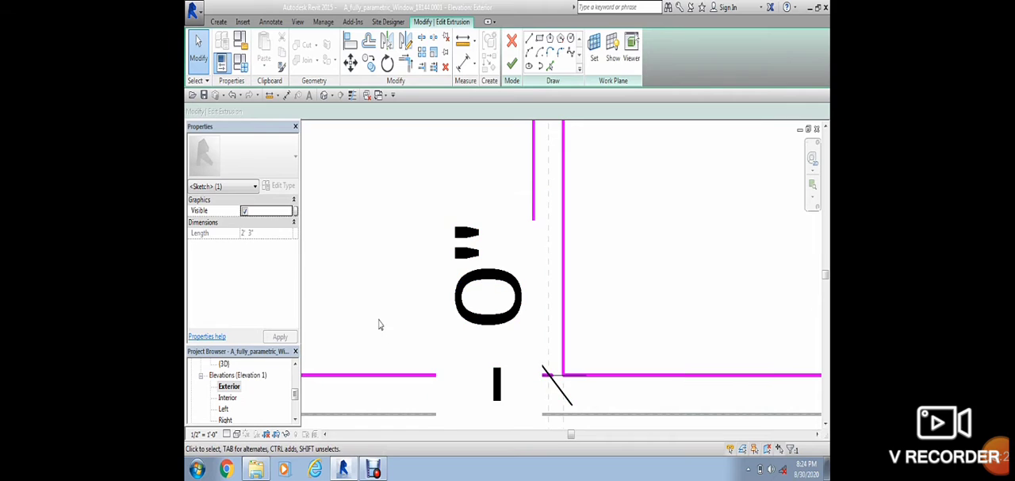
{"action": "left_click", "coordinate": [411, 347]}
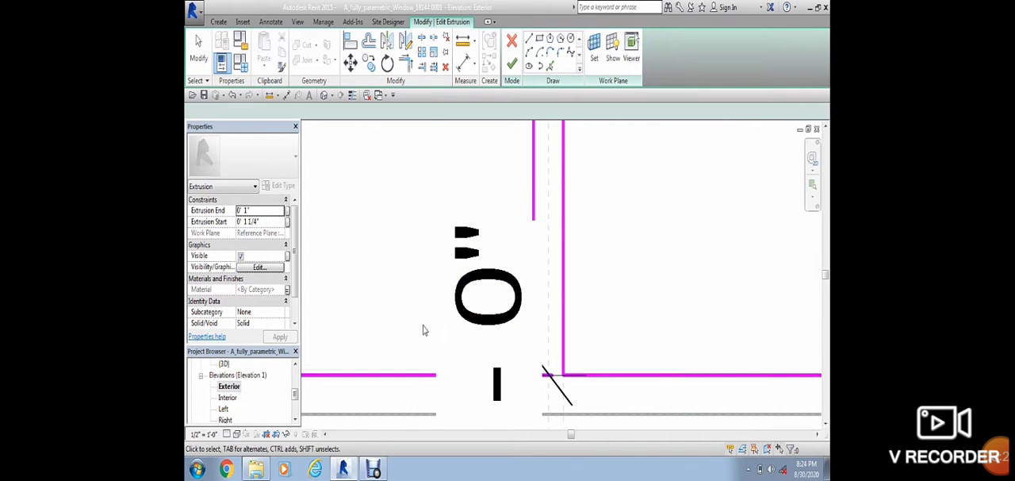
{"action": "scroll", "coordinate": [428, 333], "scroll_direction": "down", "scroll_amount": 2}
{"action": "scroll", "coordinate": [567, 294], "scroll_direction": "down", "scroll_amount": 2}
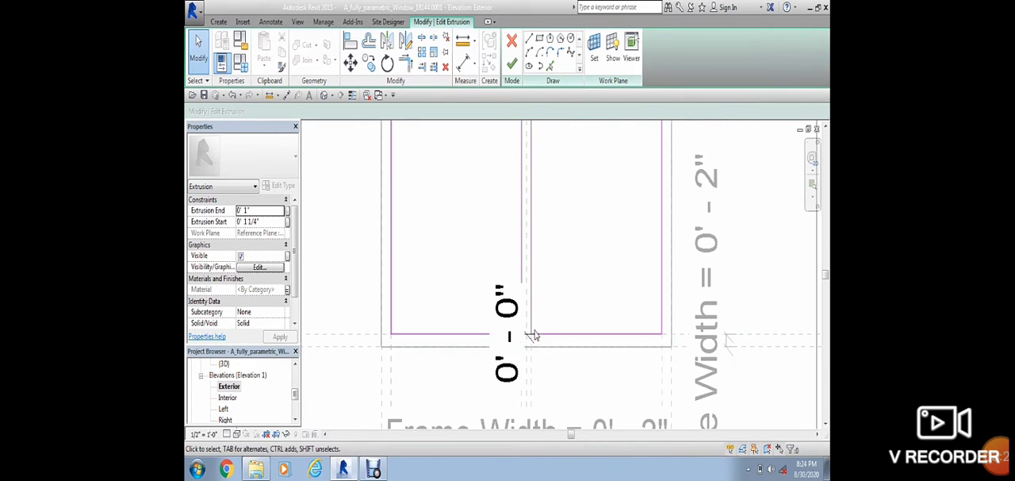
{"action": "left_click", "coordinate": [528, 333]}
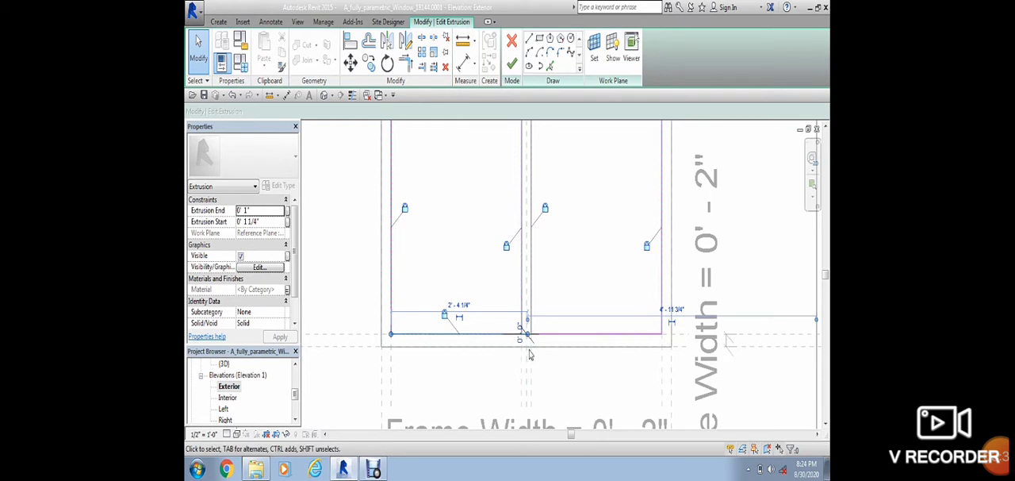
{"action": "left_click", "coordinate": [522, 334]}
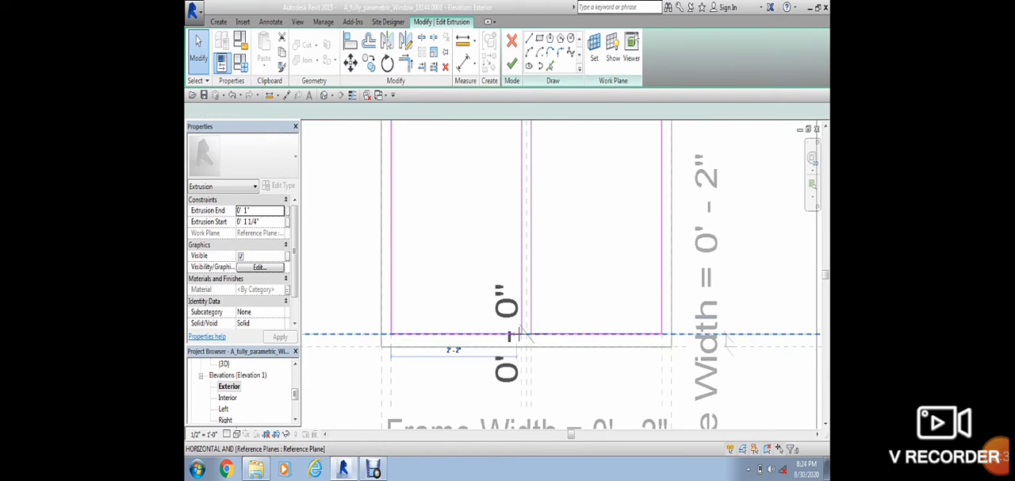
{"action": "key", "text": "Escape"}
{"action": "key", "text": "Escape"}
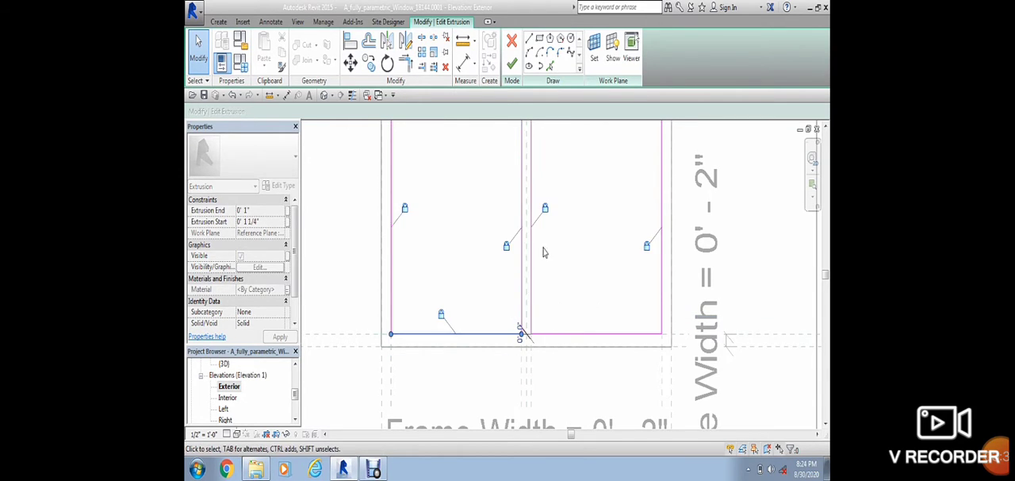
Step: Finish the glass pane extrusion's sketch and show the window in the default 3D view
{"action": "left_click", "coordinate": [511, 65]}
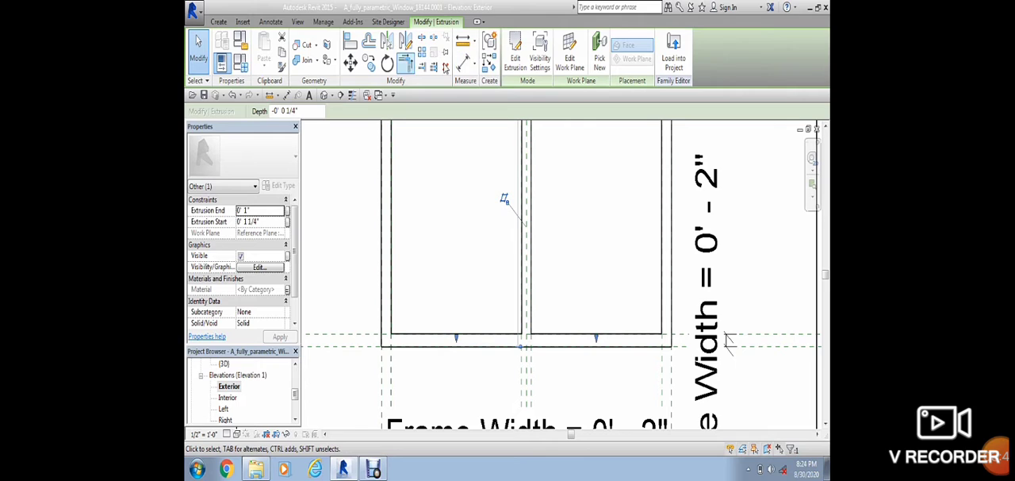
{"action": "left_click", "coordinate": [324, 96]}
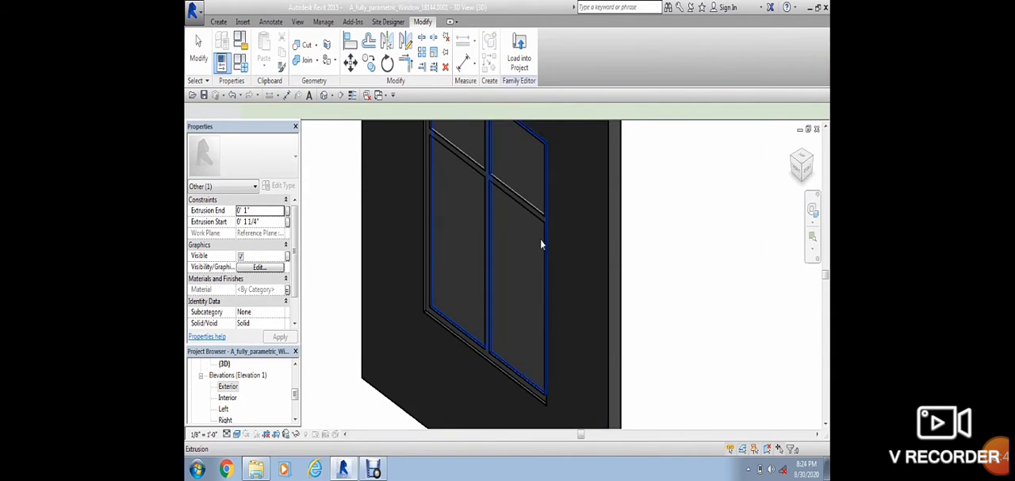
{"action": "key", "text": "Escape"}
{"action": "middle_click_drag", "start_coordinate": [659, 261], "coordinate": [667, 328]}
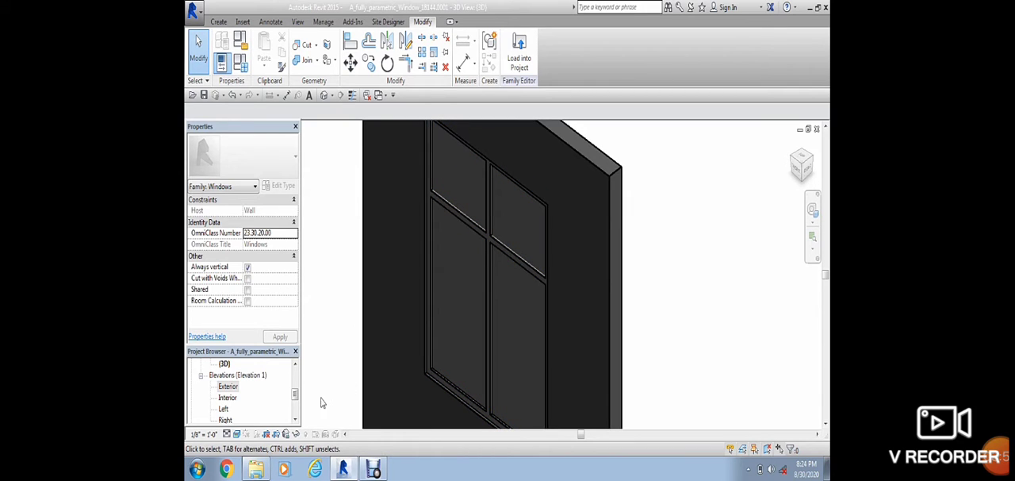
{"action": "left_click", "coordinate": [236, 435]}
{"action": "left_click", "coordinate": [277, 408]}
Step: In the Exterior elevation, edit the frame extrusion's sketch and delete both mullion lines of the upper section above the crossbar
{"action": "double_click", "coordinate": [228, 386]}
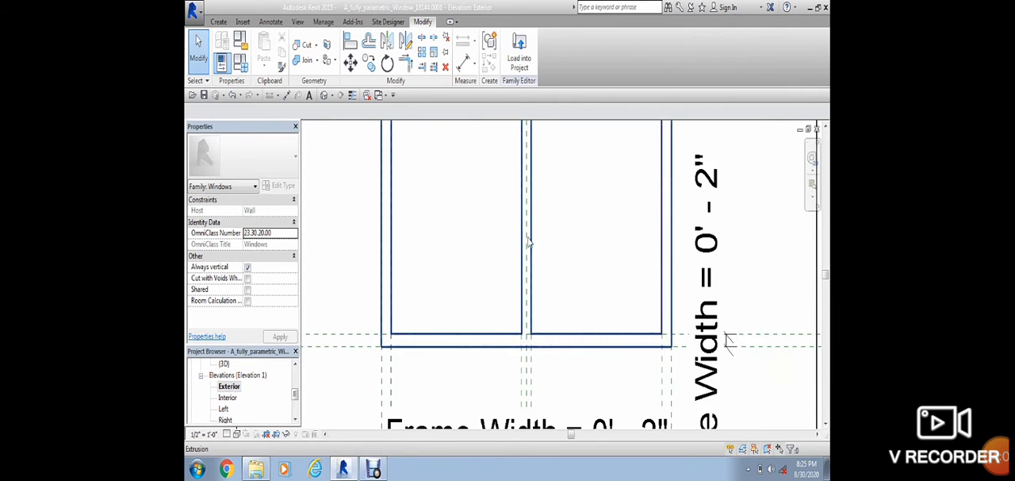
{"action": "middle_click_drag", "start_coordinate": [564, 223], "coordinate": [571, 407]}
{"action": "middle_click_drag", "start_coordinate": [553, 243], "coordinate": [576, 407]}
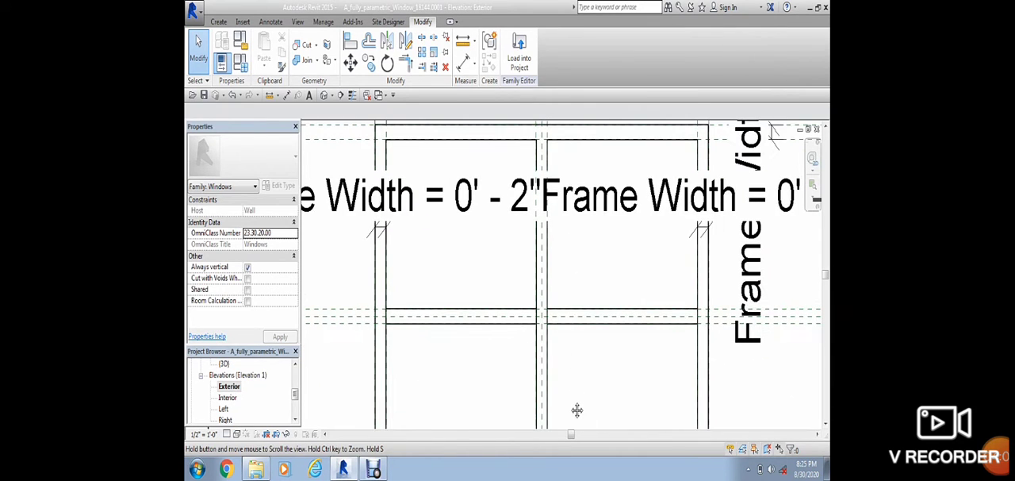
{"action": "double_click", "coordinate": [548, 242]}
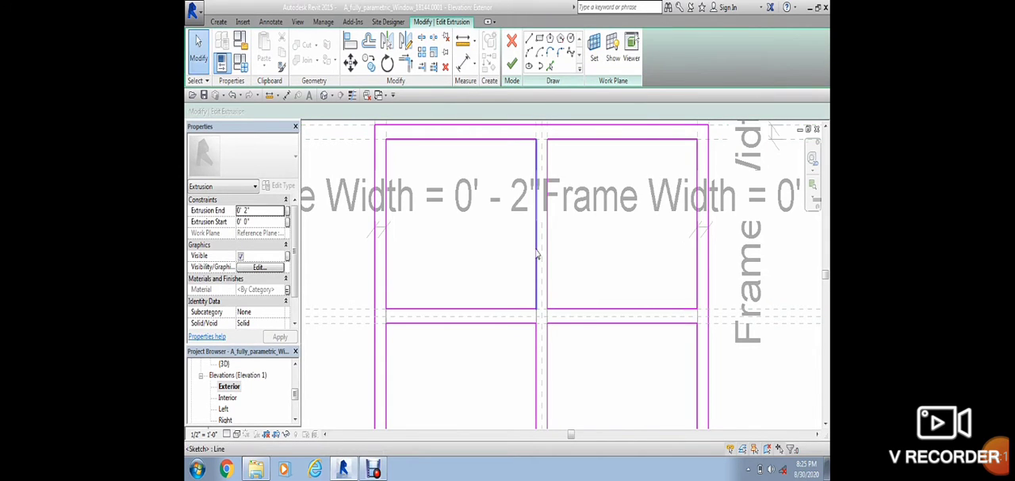
{"action": "left_click", "coordinate": [536, 254]}
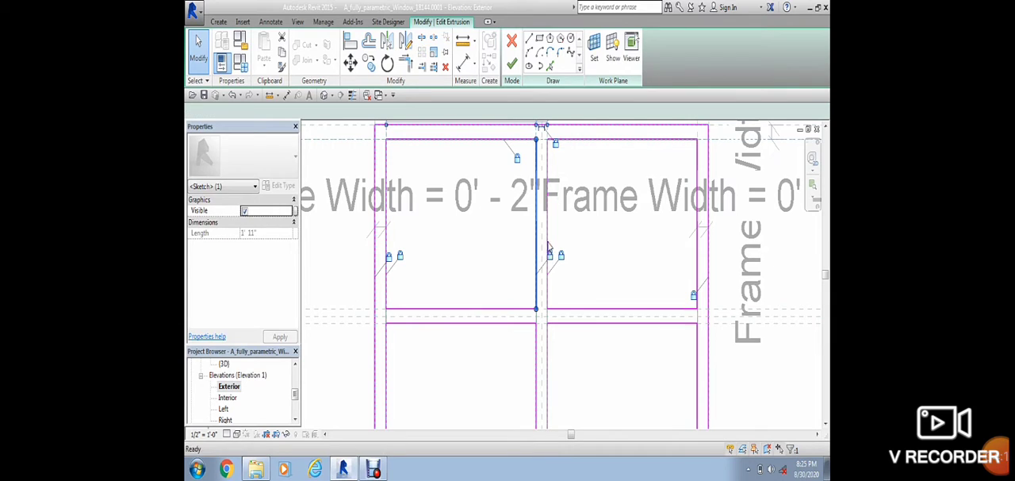
{"action": "left_click", "coordinate": [549, 242]}
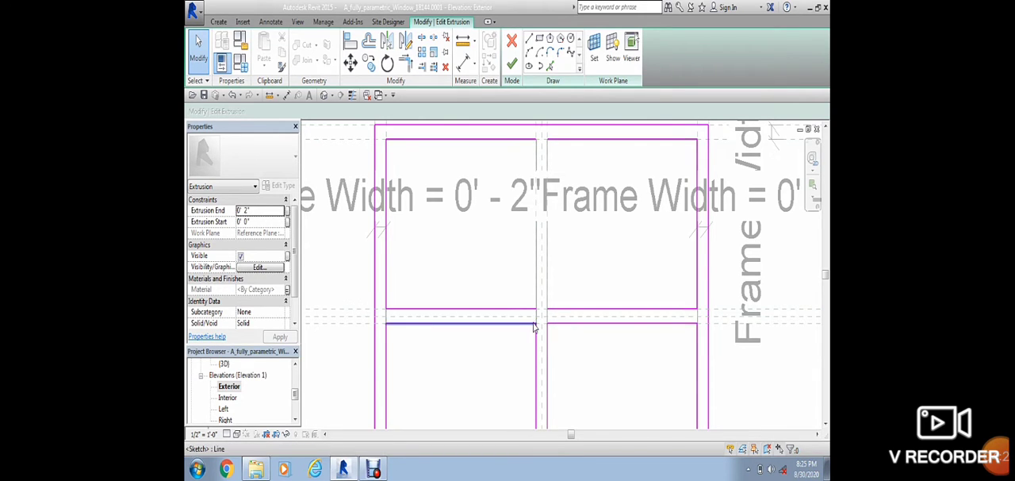
Step: Delete the left segment under the upper openings and extend the right segment to the left jamb's inner line
{"action": "left_click", "coordinate": [537, 314]}
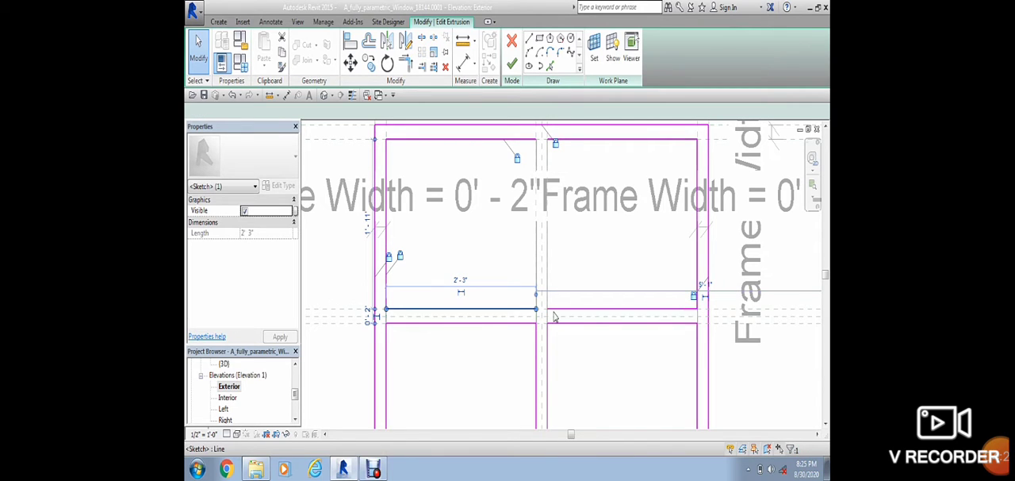
{"action": "key", "text": "Delete"}
{"action": "left_click", "coordinate": [553, 314]}
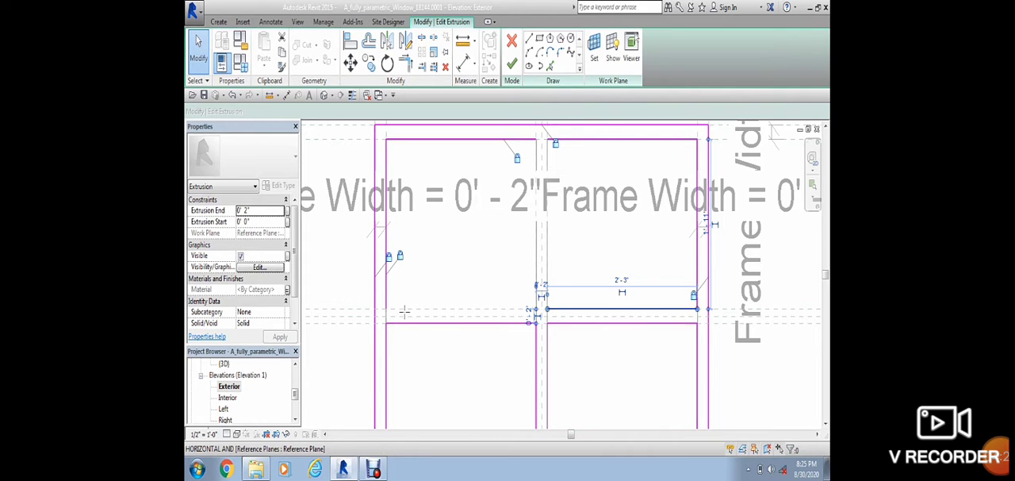
{"action": "left_click_drag", "start_coordinate": [388, 309], "coordinate": [386, 309]}
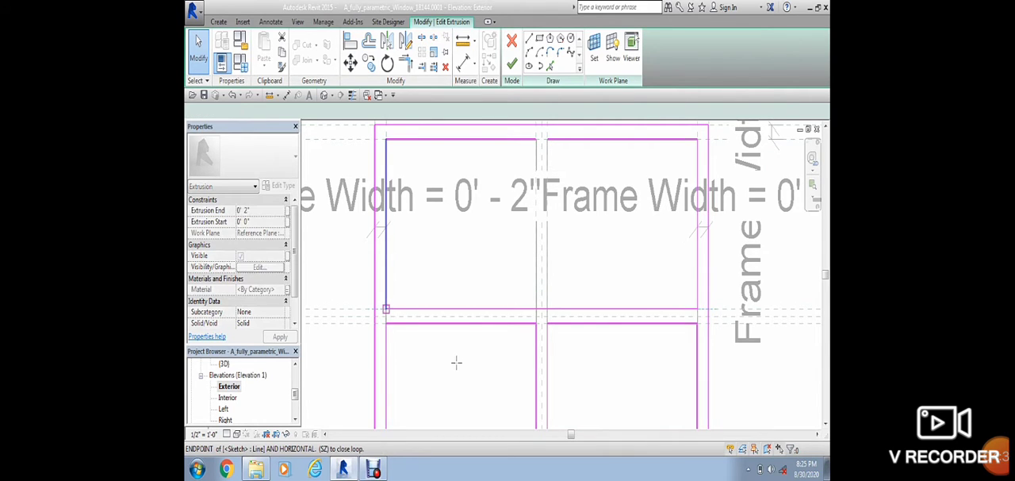
Step: Delete the left top segment of the upper openings and extend the right top segment to the left jamb's inner line
{"action": "left_click", "coordinate": [476, 309]}
{"action": "left_click", "coordinate": [535, 140]}
{"action": "left_click", "coordinate": [568, 149]}
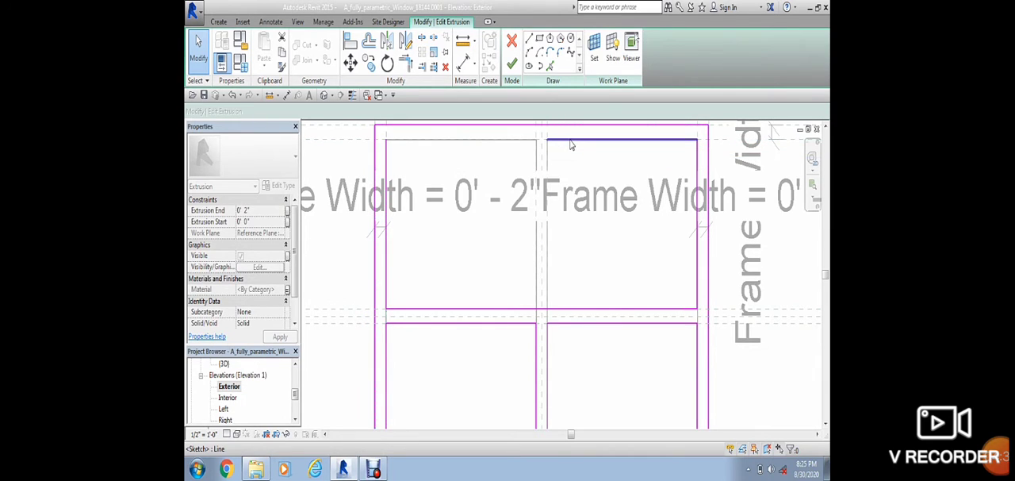
{"action": "left_click", "coordinate": [546, 142]}
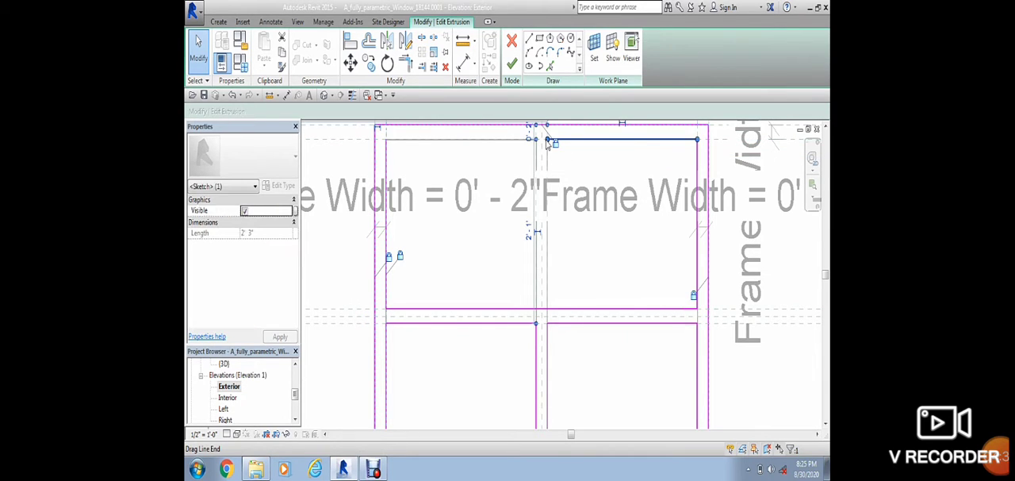
{"action": "left_click_drag", "start_coordinate": [546, 141], "coordinate": [386, 139]}
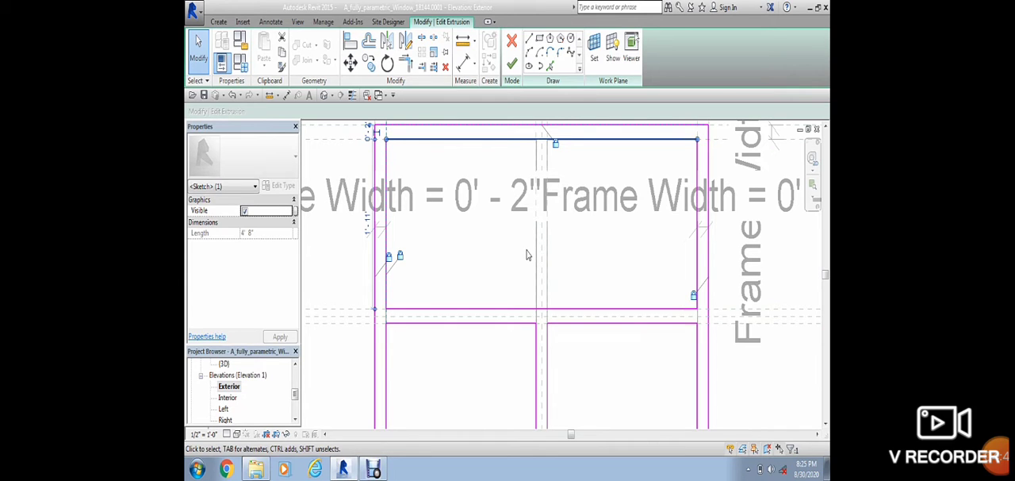
Step: Finish the frame extrusion's sketch and inspect the upper section in the default 3D view
{"action": "left_click", "coordinate": [512, 66]}
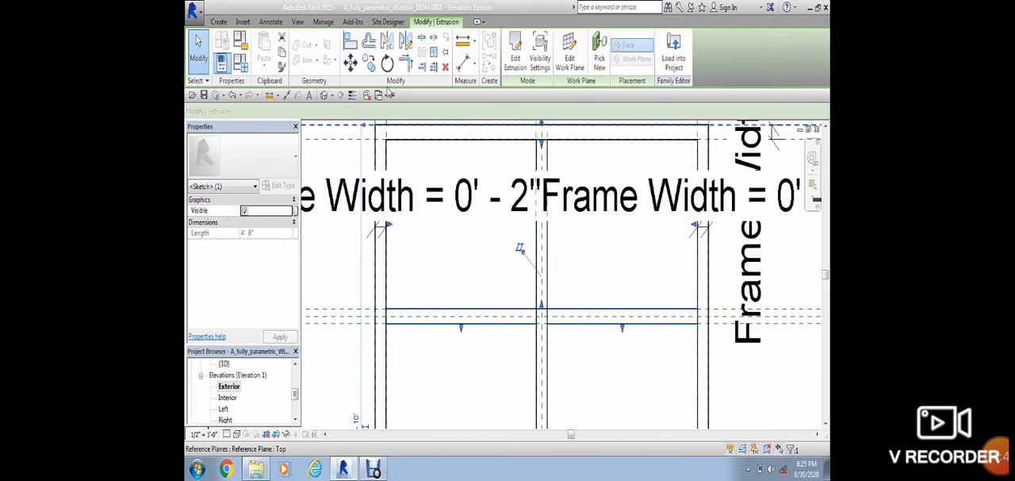
{"action": "left_click", "coordinate": [323, 94]}
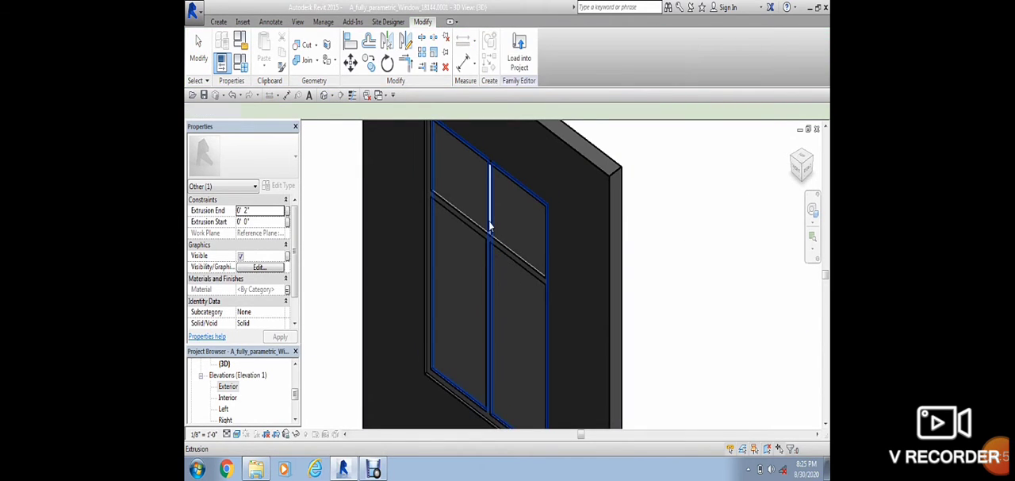
{"action": "scroll", "coordinate": [490, 226], "scroll_direction": "up", "scroll_amount": 5}
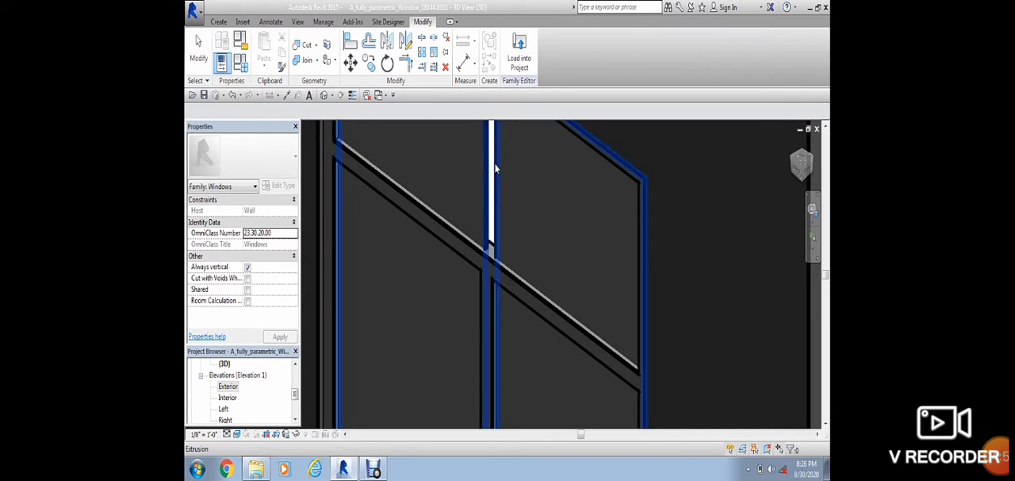
Step: In the Interior elevation, edit the glass extrusion's sketch and shorten both mullion lines to the lower edge of the crossbar
{"action": "double_click", "coordinate": [233, 397]}
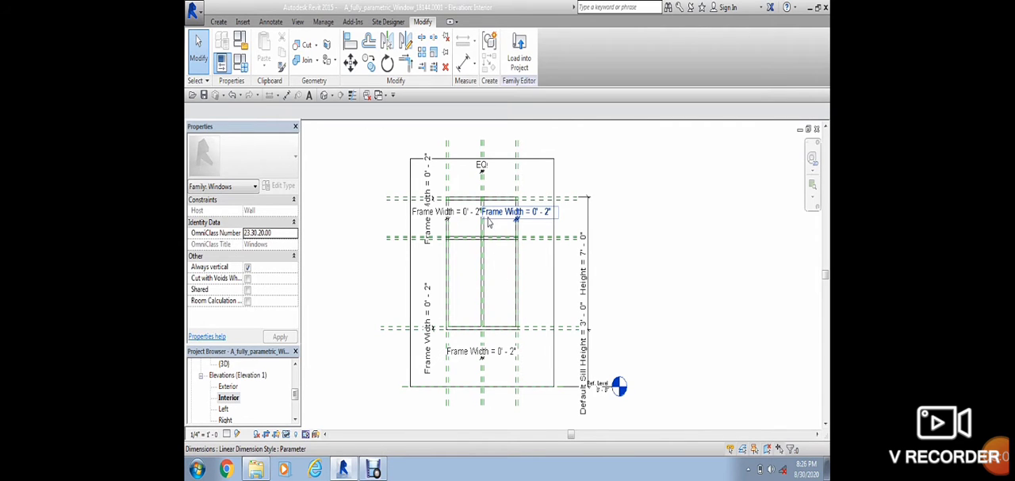
{"action": "scroll", "coordinate": [482, 240], "scroll_direction": "up", "scroll_amount": 5}
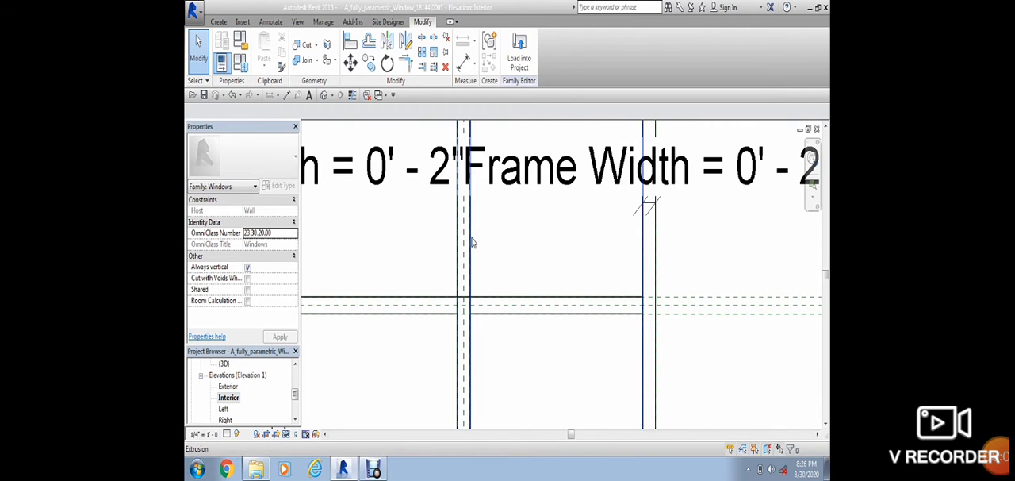
{"action": "scroll", "coordinate": [477, 248], "scroll_direction": "down", "scroll_amount": 3}
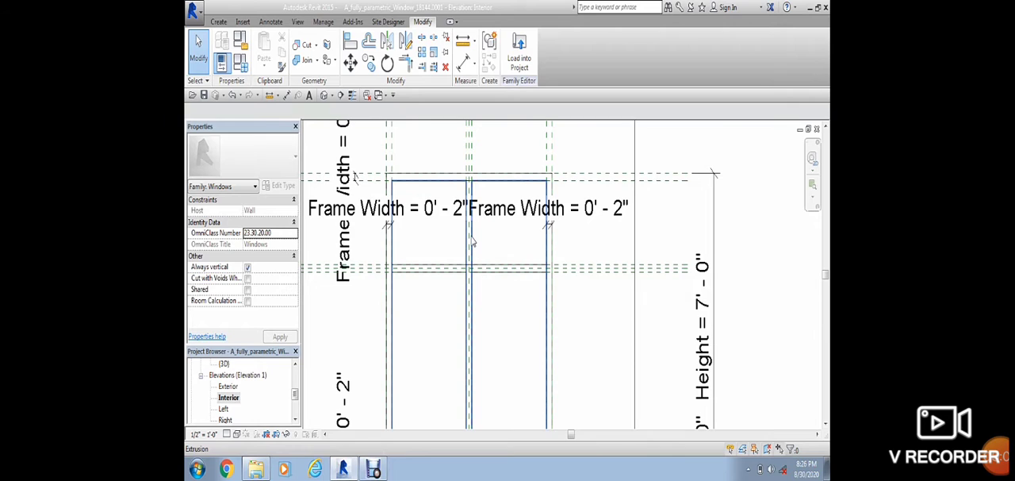
{"action": "double_click", "coordinate": [473, 242]}
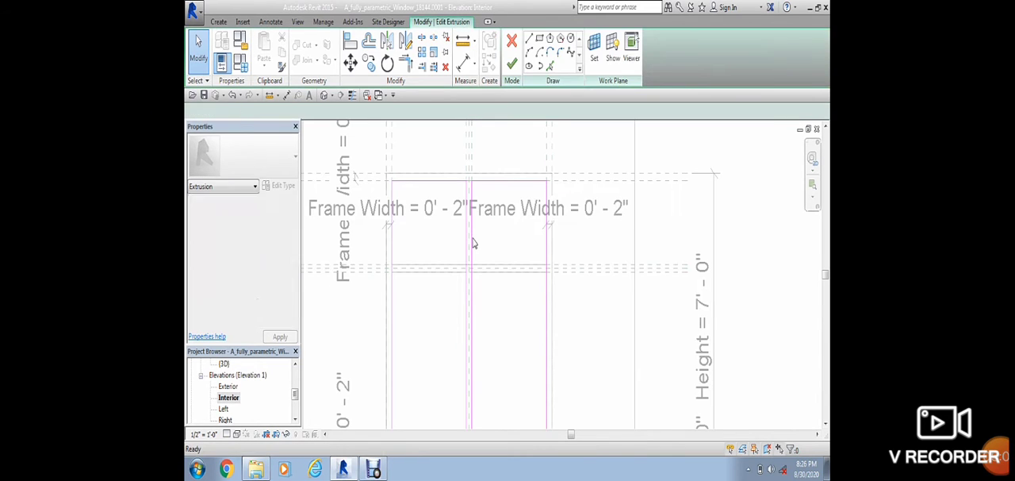
{"action": "left_click", "coordinate": [473, 234]}
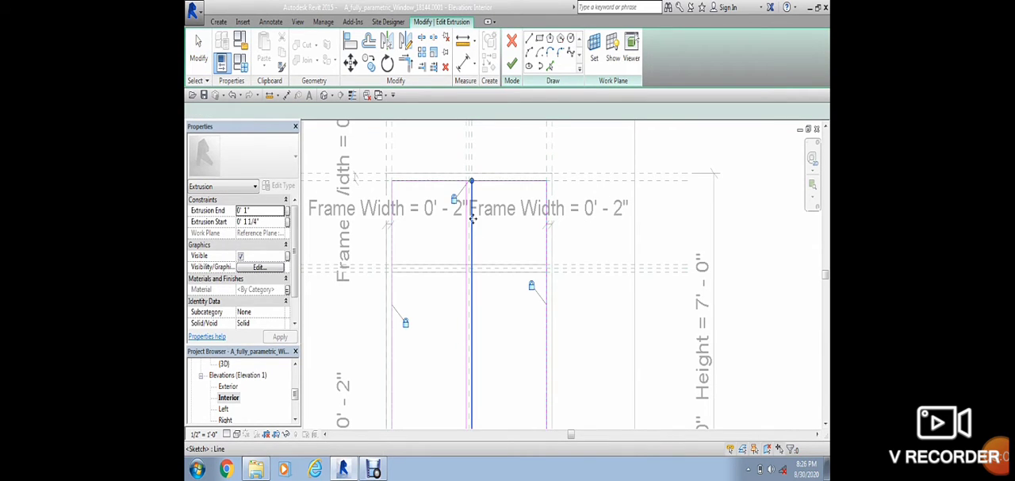
{"action": "key", "text": "Escape"}
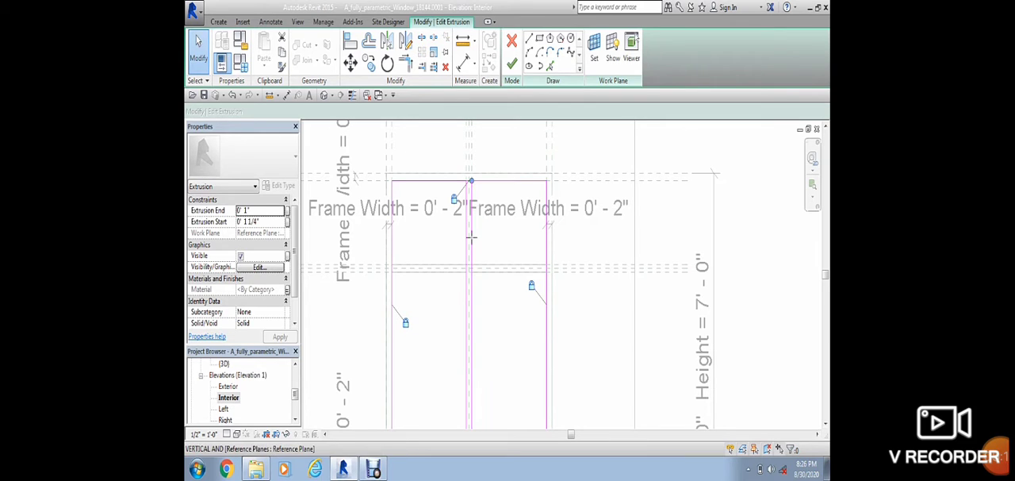
{"action": "left_click_drag", "start_coordinate": [471, 264], "coordinate": [472, 271]}
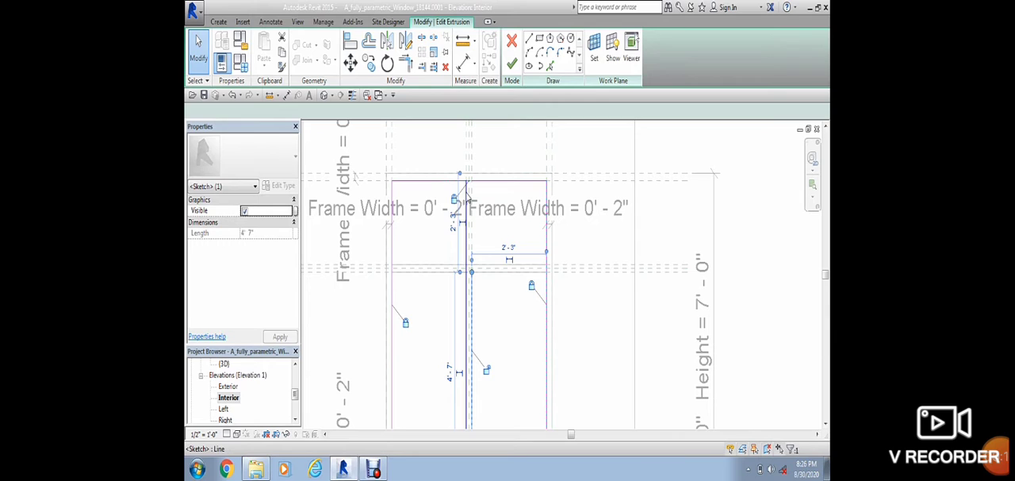
{"action": "left_click_drag", "start_coordinate": [467, 189], "coordinate": [467, 271]}
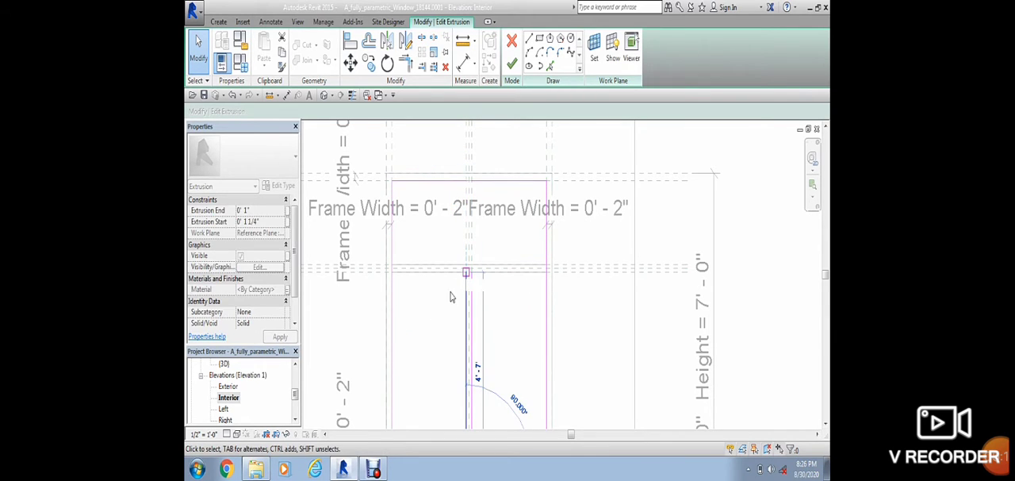
Step: Try to finish the glass extrusion's sketch with the shortened mullion lines
{"action": "scroll", "coordinate": [485, 259], "scroll_direction": "up", "scroll_amount": 2}
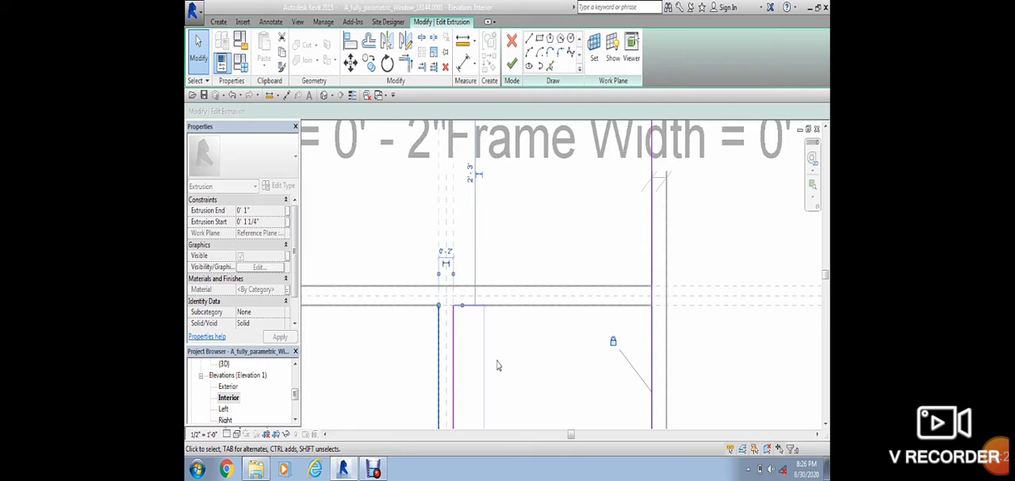
{"action": "left_click", "coordinate": [512, 63]}
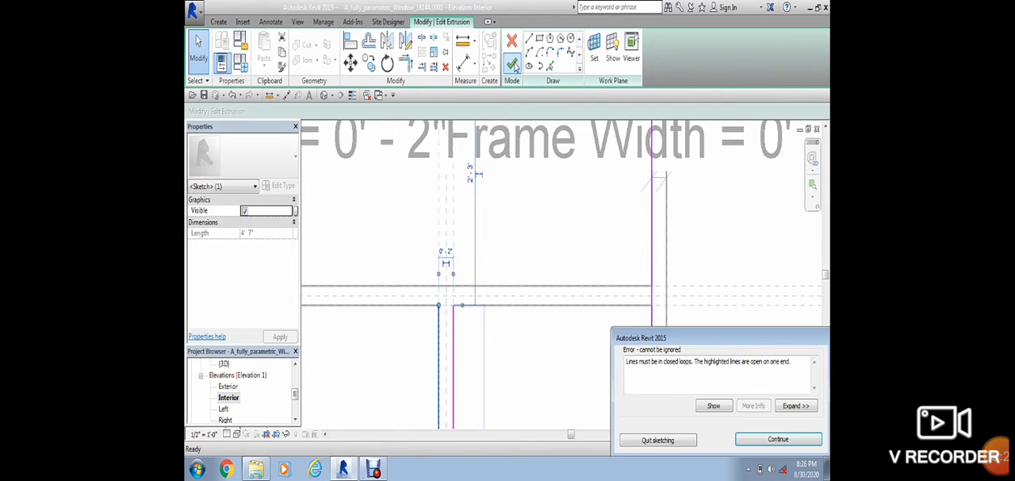
{"action": "left_click", "coordinate": [769, 447]}
Step: Draw 2'-3" lines along the crossbar's lower edge, closing the tops of the left and right lower panes between jambs and mullion
{"action": "scroll", "coordinate": [483, 372], "scroll_direction": "down", "scroll_amount": 1}
{"action": "middle_click_drag", "start_coordinate": [487, 372], "coordinate": [528, 335]}
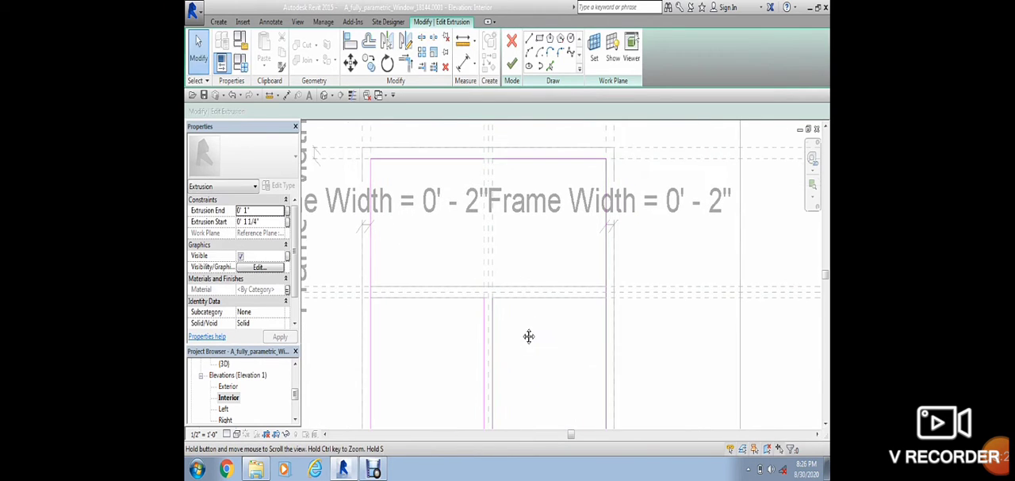
{"action": "left_click", "coordinate": [528, 39]}
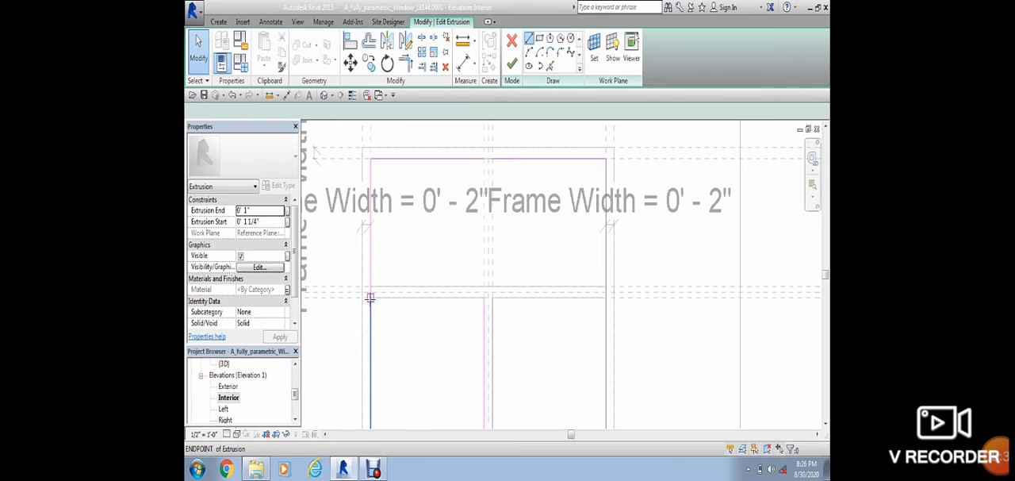
{"action": "left_click", "coordinate": [370, 297]}
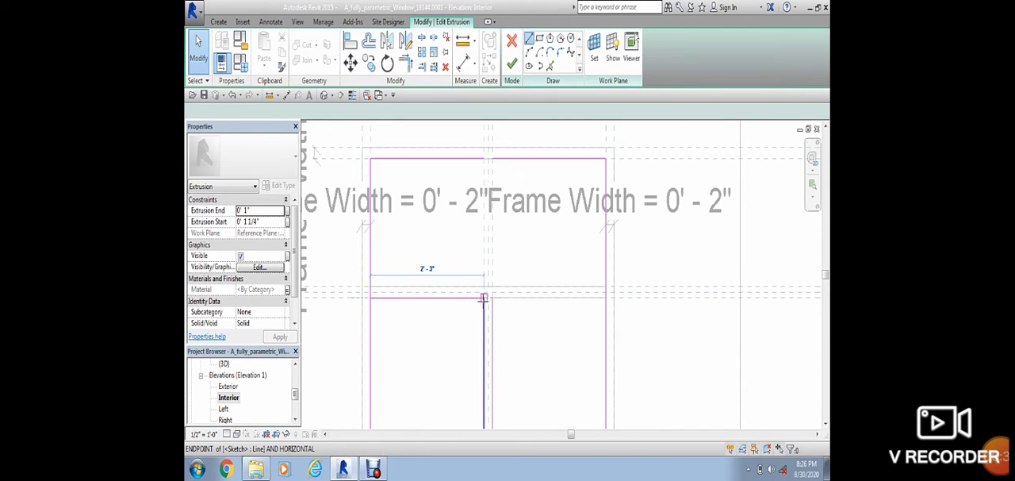
{"action": "left_click", "coordinate": [484, 298]}
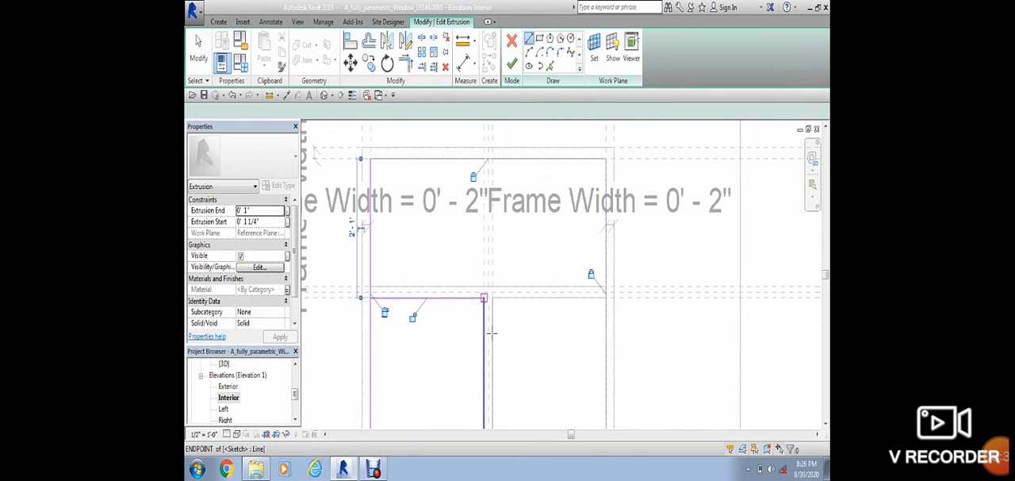
{"action": "left_click", "coordinate": [492, 298]}
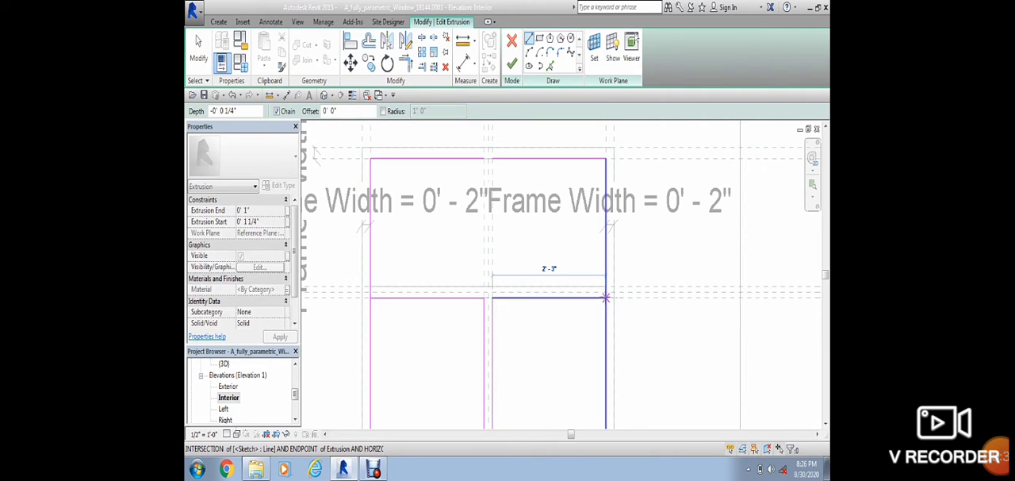
{"action": "left_click", "coordinate": [606, 297]}
{"action": "key", "text": "Escape"}
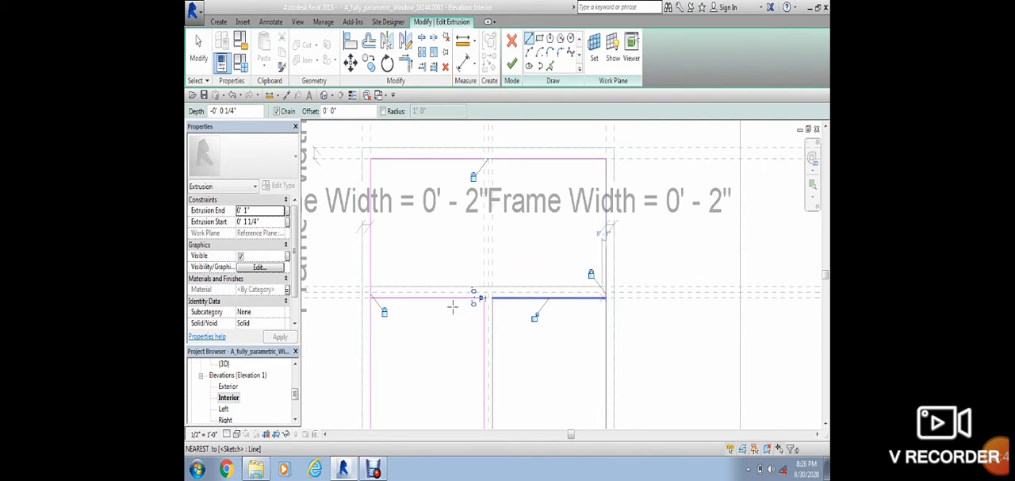
Step: Draw a 4'-8" line along the crossbar's upper edge from jamb to jamb as the bottom of the upper pane
{"action": "scroll", "coordinate": [376, 277], "scroll_direction": "up", "scroll_amount": 2}
{"action": "left_click", "coordinate": [368, 290]}
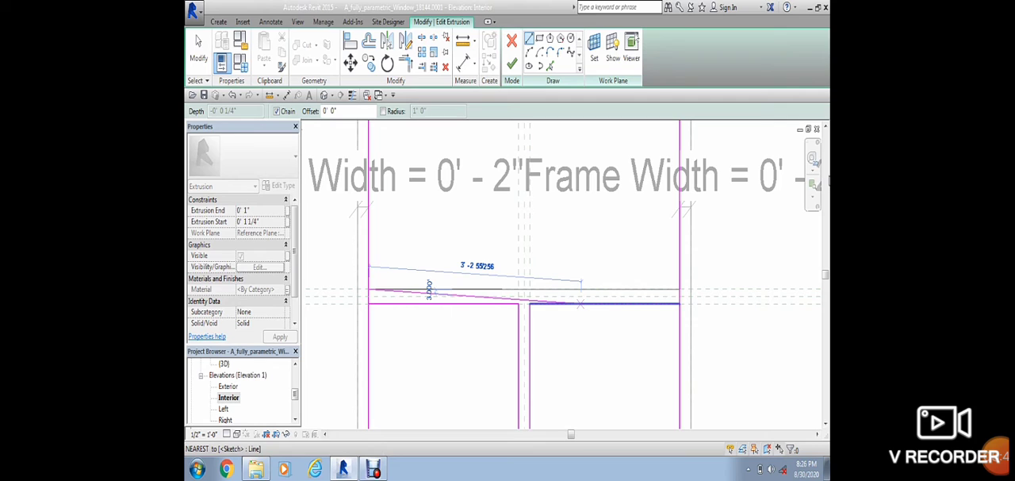
{"action": "left_click", "coordinate": [679, 289]}
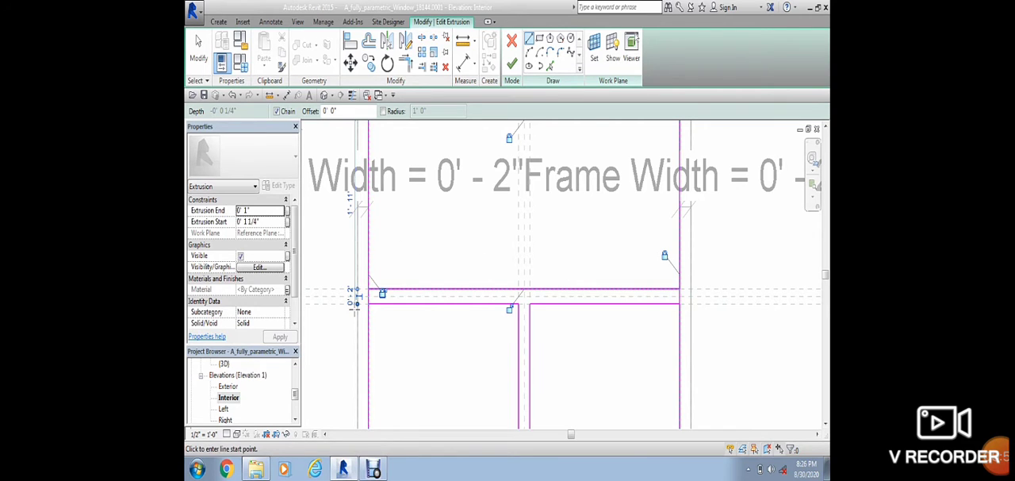
{"action": "key", "text": "Escape"}
{"action": "scroll", "coordinate": [674, 279], "scroll_direction": "up", "scroll_amount": 2}
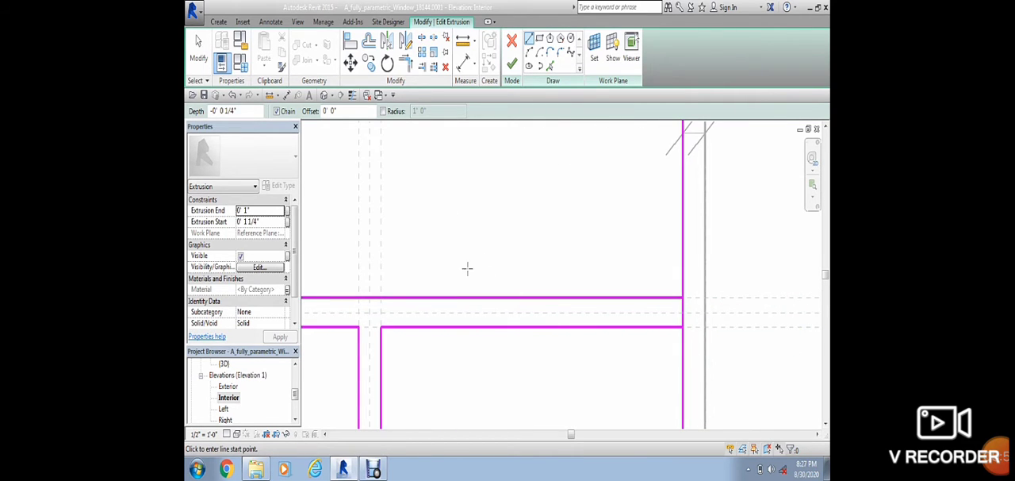
{"action": "scroll", "coordinate": [400, 265], "scroll_direction": "down", "scroll_amount": 1}
{"action": "scroll", "coordinate": [341, 267], "scroll_direction": "down", "scroll_amount": 1}
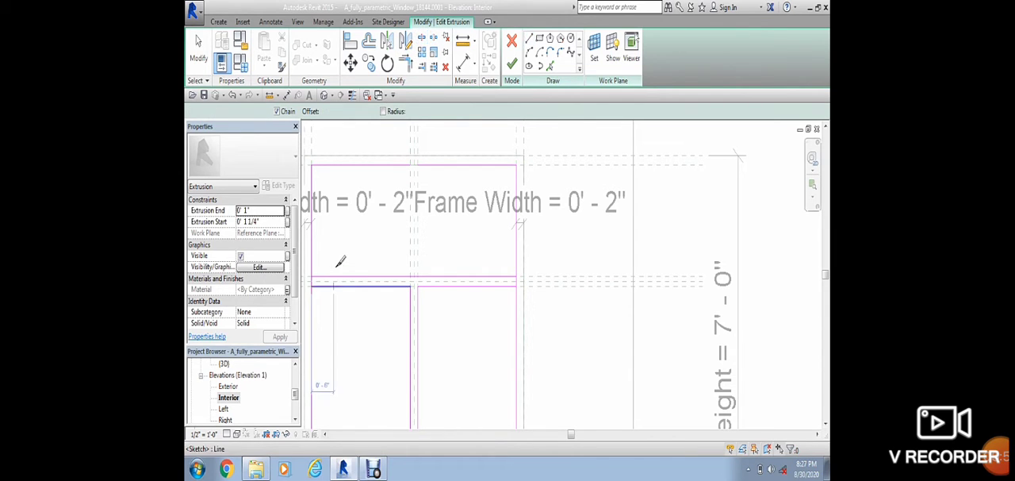
Step: Split the glass sketch's left and right jamb lines between the crossbar's upper and lower edges
{"action": "key", "text": "s"}
{"action": "key", "text": "l"}
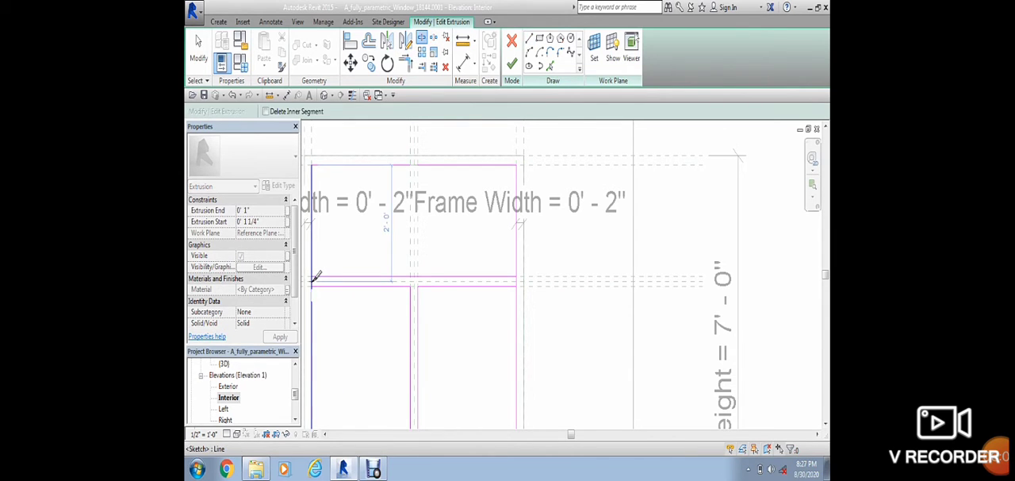
{"action": "scroll", "coordinate": [319, 279], "scroll_direction": "up", "scroll_amount": 5}
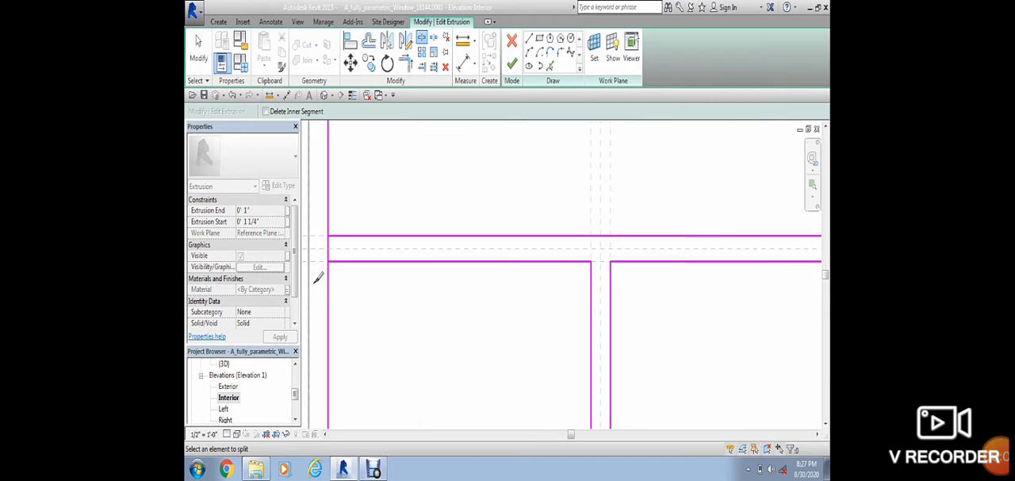
{"action": "left_click", "coordinate": [346, 215]}
{"action": "scroll", "coordinate": [655, 258], "scroll_direction": "down", "scroll_amount": 5}
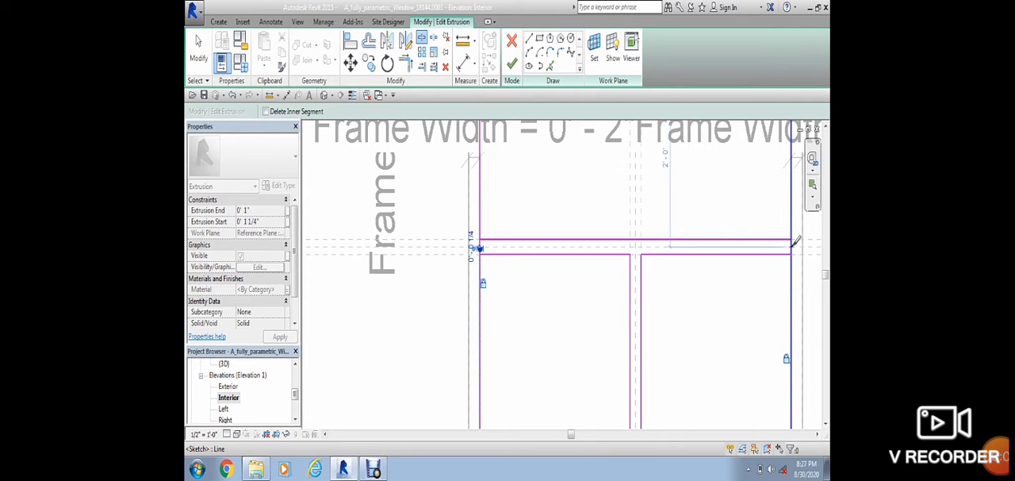
{"action": "left_click", "coordinate": [793, 246]}
{"action": "key", "text": "Escape"}
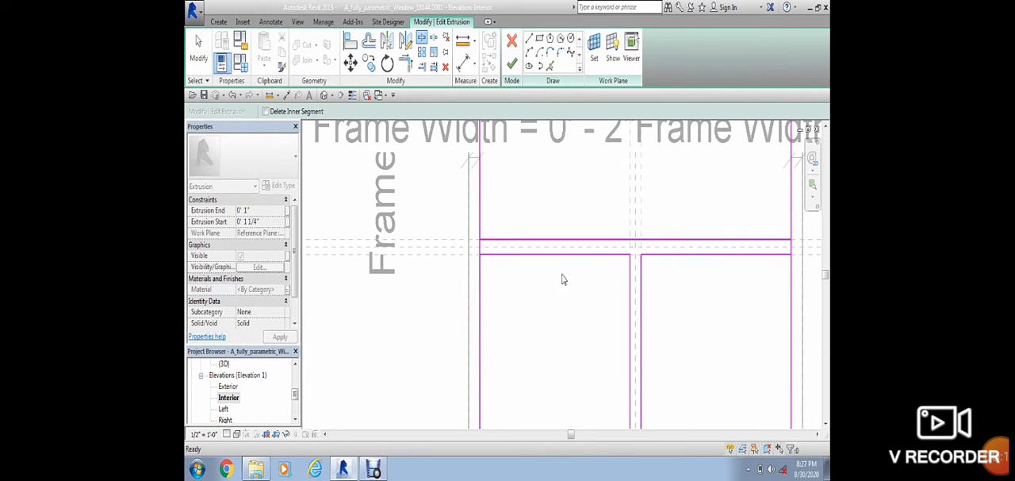
Step: Pull the split ends of the left jamb line back to the crossbar's upper and lower edges, opening the gap between panes
{"action": "left_click", "coordinate": [479, 251]}
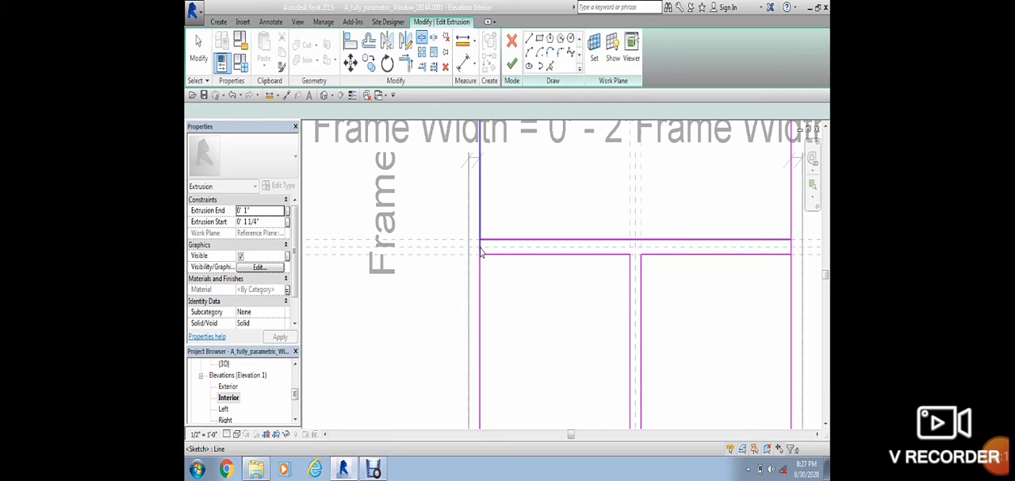
{"action": "left_click_drag", "start_coordinate": [480, 250], "coordinate": [480, 254]}
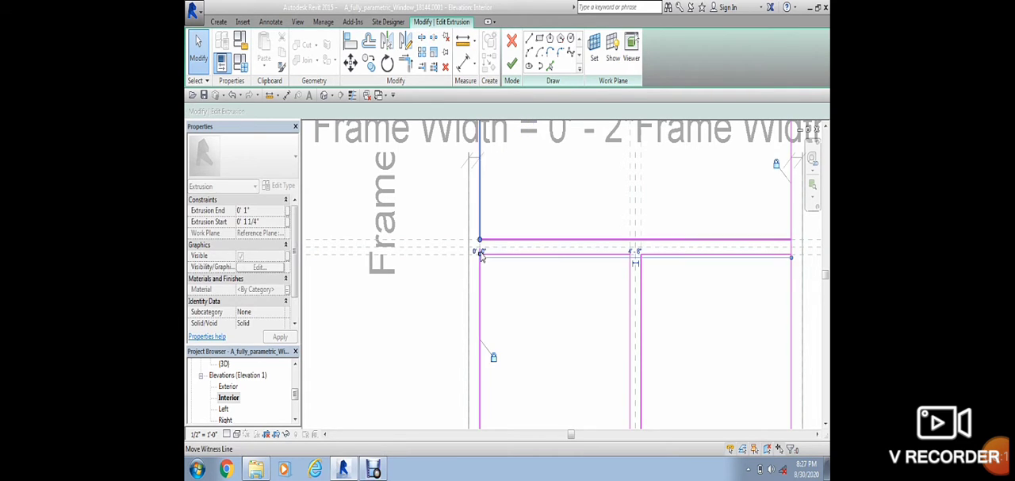
{"action": "scroll", "coordinate": [477, 271], "scroll_direction": "up", "scroll_amount": 3}
{"action": "left_click", "coordinate": [479, 273]}
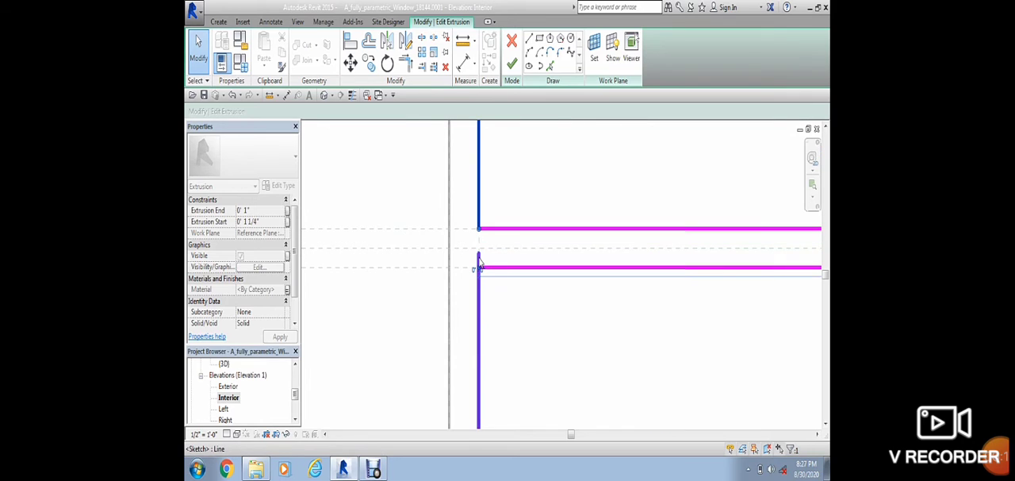
{"action": "left_click_drag", "start_coordinate": [480, 254], "coordinate": [480, 268]}
{"action": "left_click", "coordinate": [499, 294]}
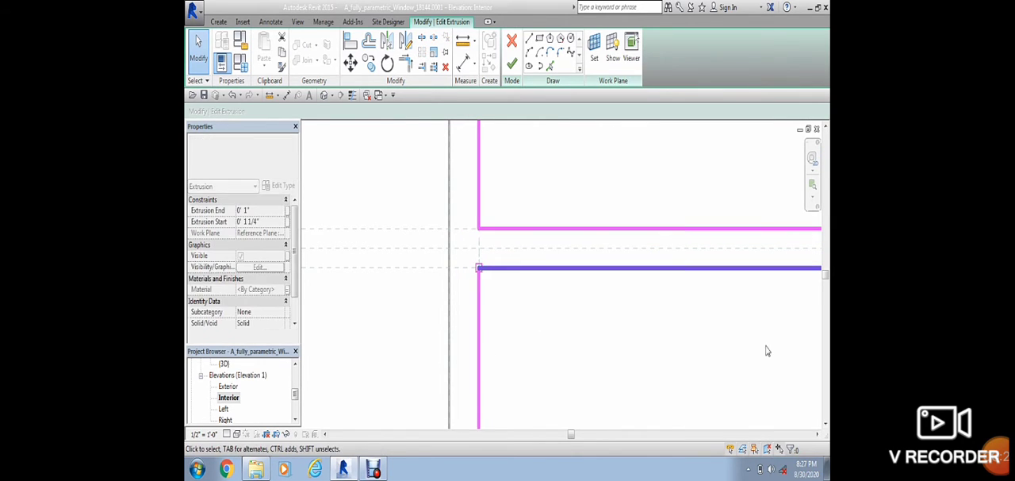
Step: Pull the split ends of the right jamb line back to the crossbar's upper and lower edges
{"action": "middle_click_drag", "start_coordinate": [690, 346], "coordinate": [344, 355]}
{"action": "middle_click_drag", "start_coordinate": [716, 353], "coordinate": [430, 357]}
{"action": "left_click", "coordinate": [632, 278]}
{"action": "middle_click_drag", "start_coordinate": [577, 299], "coordinate": [578, 301]}
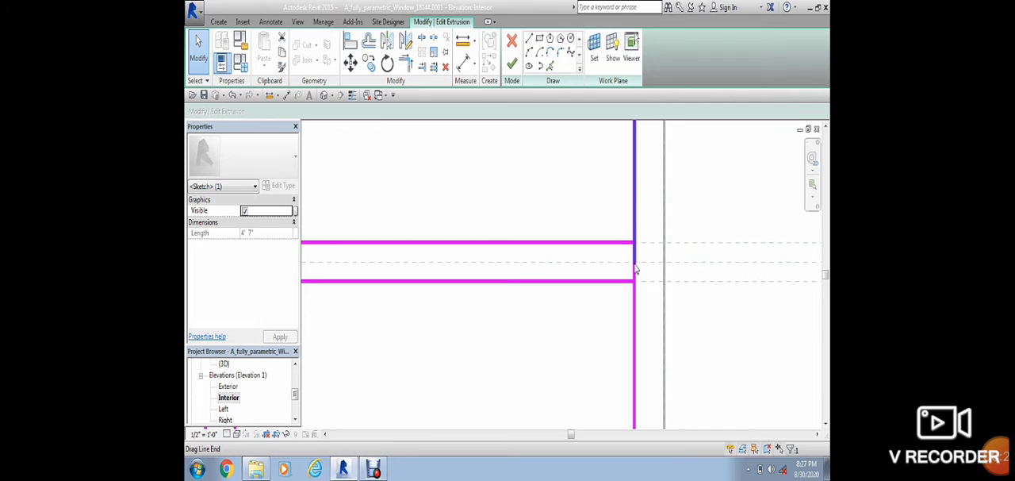
{"action": "left_click_drag", "start_coordinate": [635, 264], "coordinate": [634, 243]}
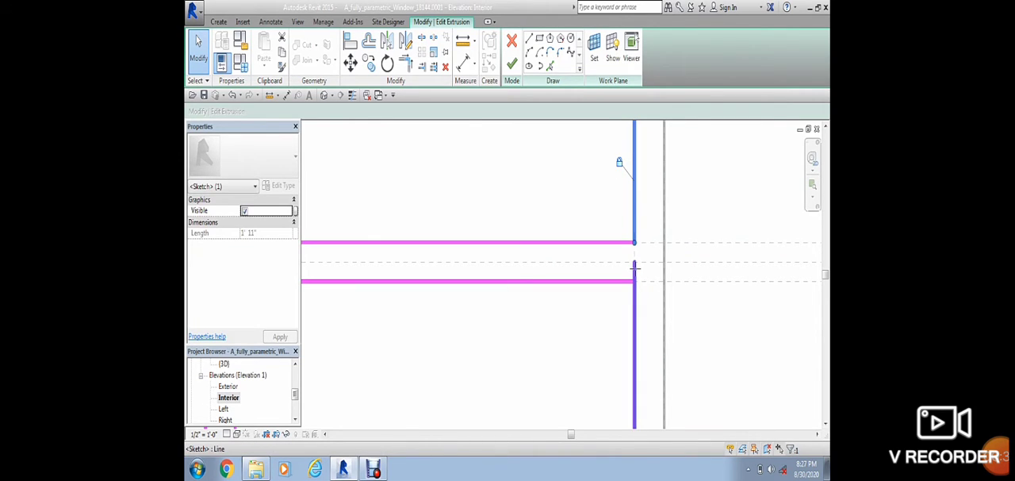
{"action": "left_click", "coordinate": [635, 268]}
{"action": "left_click_drag", "start_coordinate": [634, 262], "coordinate": [635, 283]}
Step: Try to finish the glass extrusion's sketch with the separated jamb lines
{"action": "left_click", "coordinate": [512, 64]}
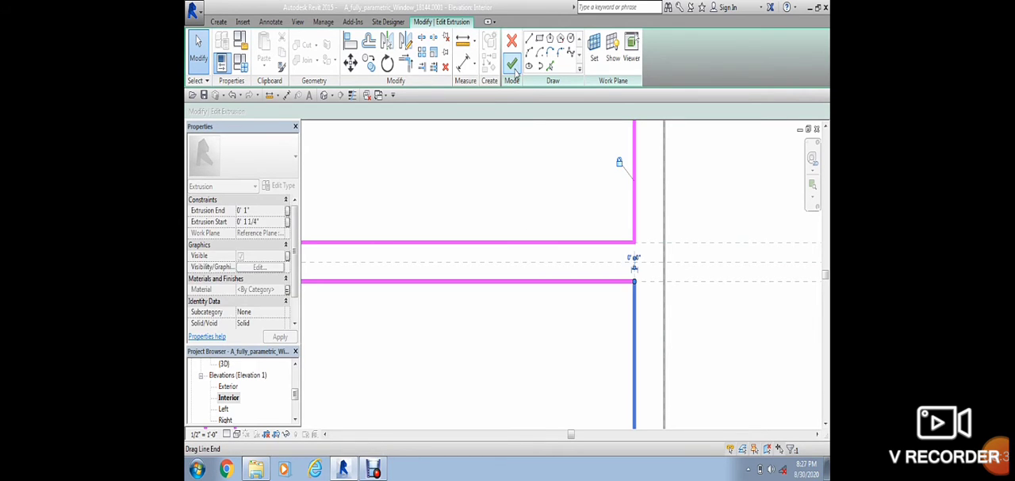
{"action": "left_click", "coordinate": [771, 439]}
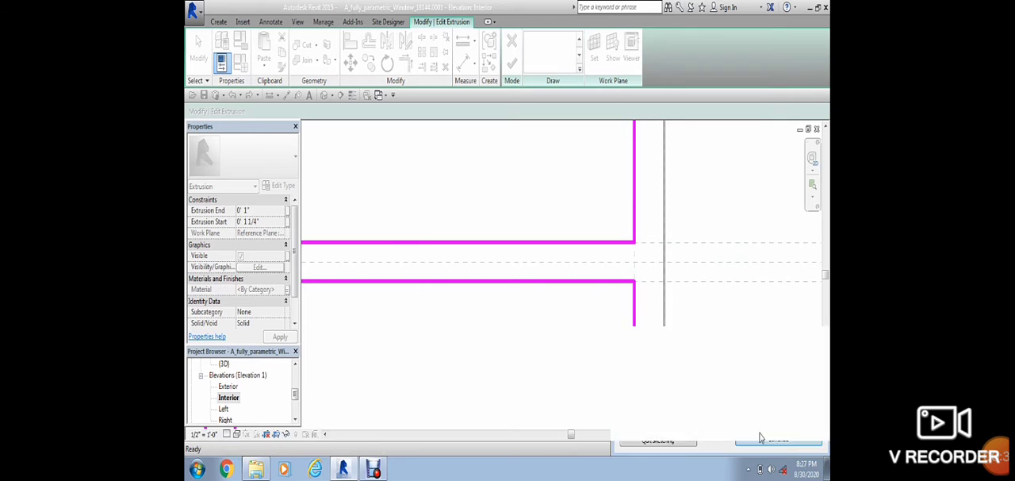
{"action": "scroll", "coordinate": [541, 301], "scroll_direction": "up", "scroll_amount": 3}
{"action": "scroll", "coordinate": [478, 255], "scroll_direction": "down", "scroll_amount": 3}
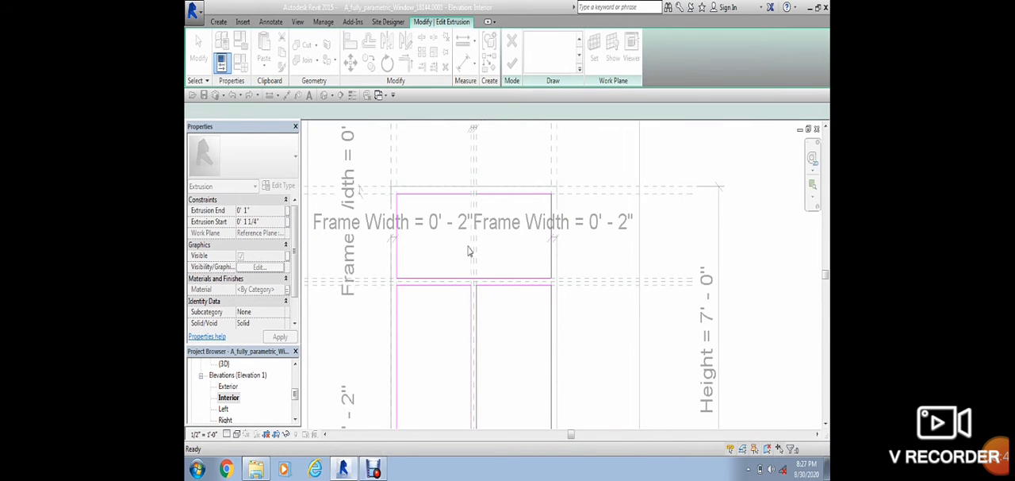
{"action": "mouse_move", "coordinate": [450, 256]}
{"action": "middle_mouse_down"}
{"action": "mouse_move", "coordinate": [569, 254]}
{"action": "mouse_move", "coordinate": [584, 265]}
{"action": "middle_mouse_up"}
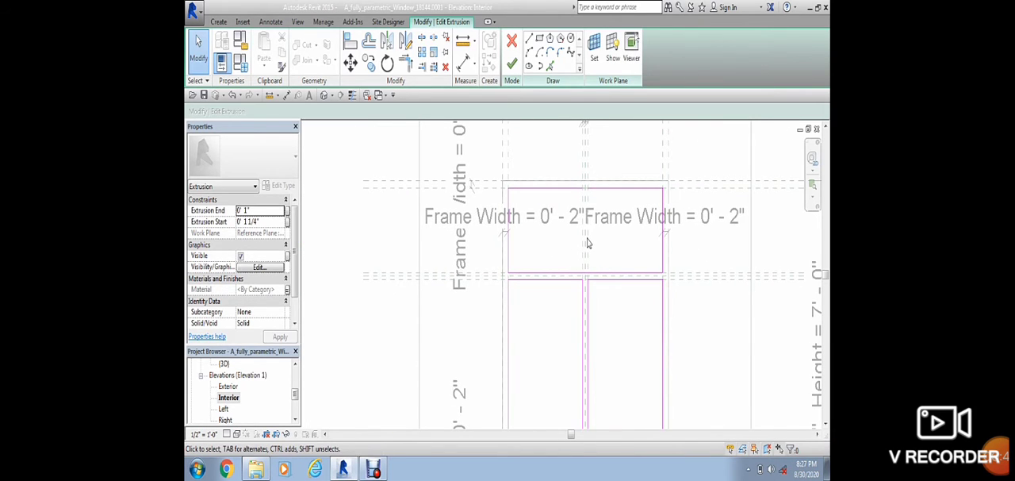
{"action": "scroll", "coordinate": [587, 243], "scroll_direction": "down", "scroll_amount": 1}
{"action": "left_click", "coordinate": [512, 66]}
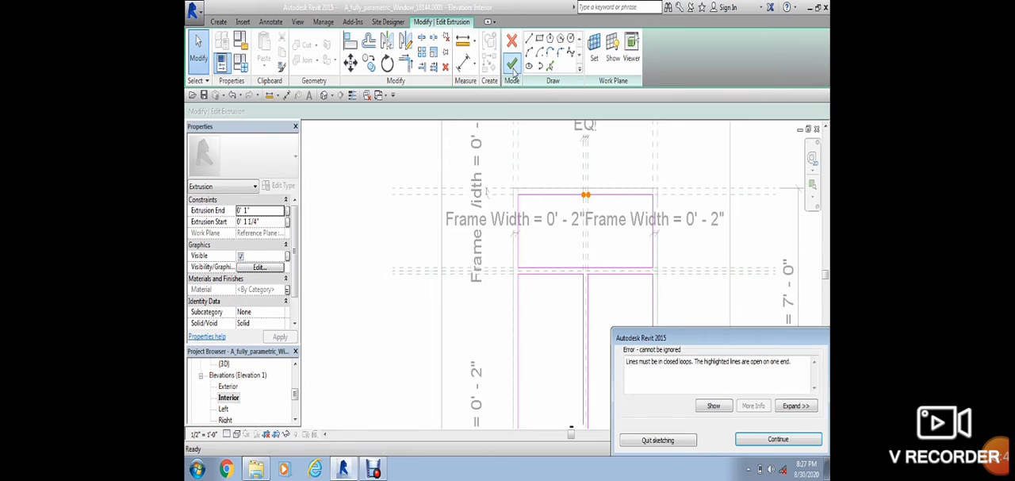
{"action": "left_click", "coordinate": [767, 444]}
Step: Replace the upper pane's two top segments with one by deleting the left half and extending the right to the left jamb, and finish the sketch
{"action": "scroll", "coordinate": [588, 182], "scroll_direction": "up", "scroll_amount": 5}
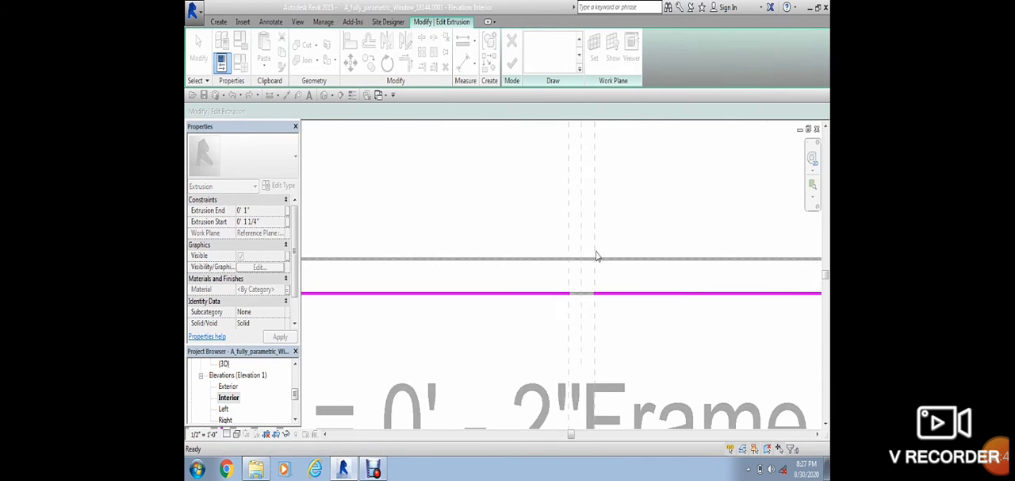
{"action": "left_click", "coordinate": [567, 294]}
{"action": "left_click", "coordinate": [581, 299]}
{"action": "scroll", "coordinate": [594, 311], "scroll_direction": "down", "scroll_amount": 3}
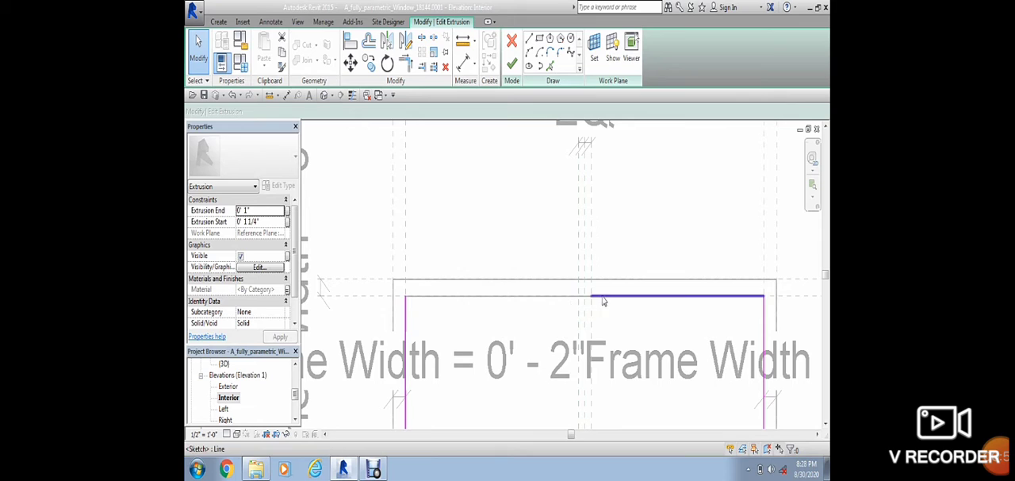
{"action": "left_click", "coordinate": [588, 301]}
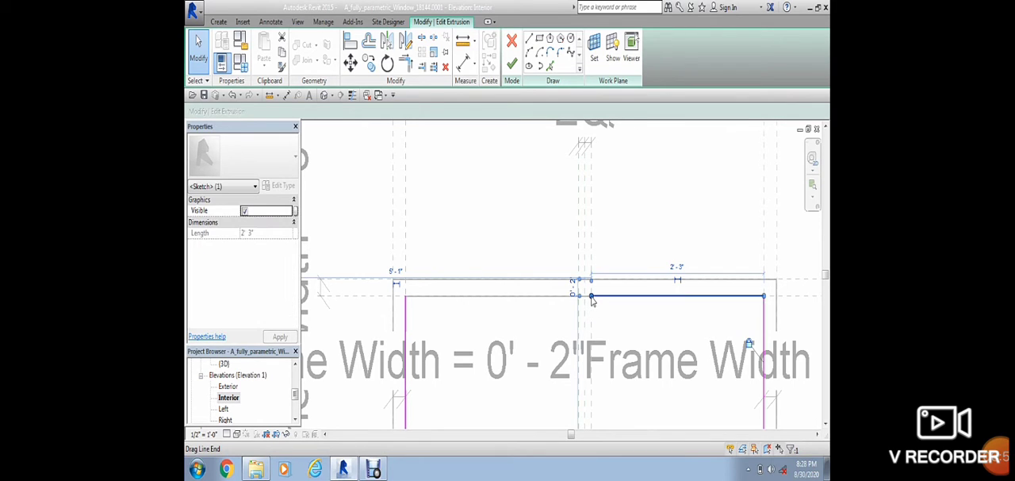
{"action": "left_click_drag", "start_coordinate": [539, 293], "coordinate": [405, 296]}
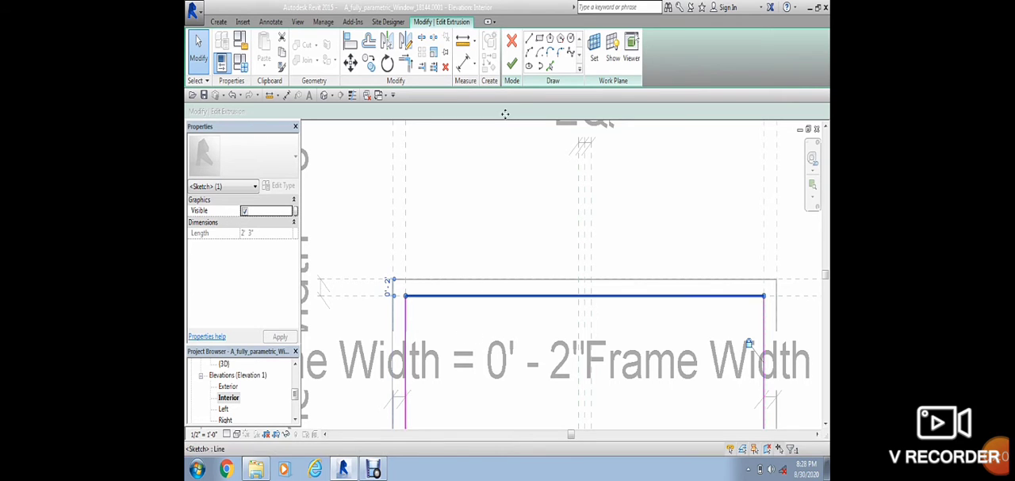
{"action": "left_click", "coordinate": [511, 63]}
{"action": "scroll", "coordinate": [528, 325], "scroll_direction": "down", "scroll_amount": 2}
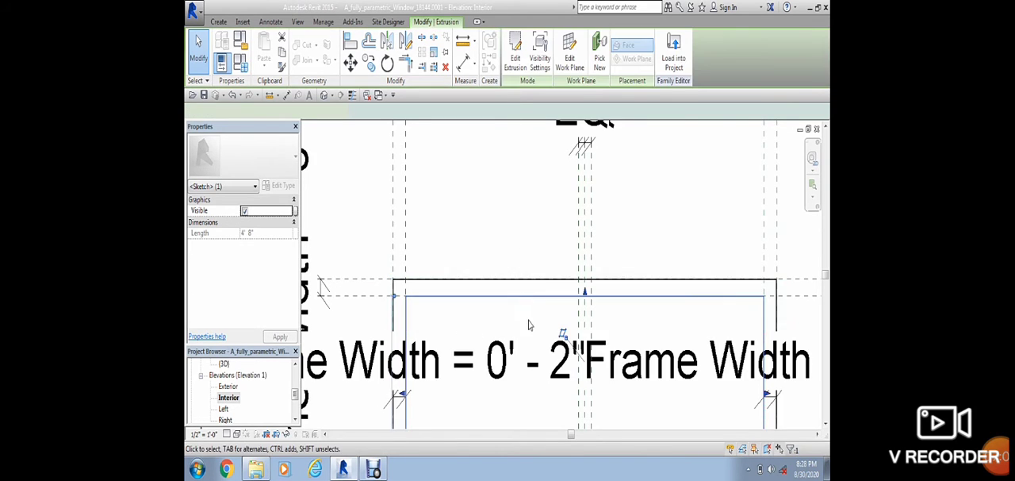
Step: Open the family's 3D view and examine the upper pane, crossbar and two lower panes
{"action": "scroll", "coordinate": [538, 304], "scroll_direction": "down", "scroll_amount": 5}
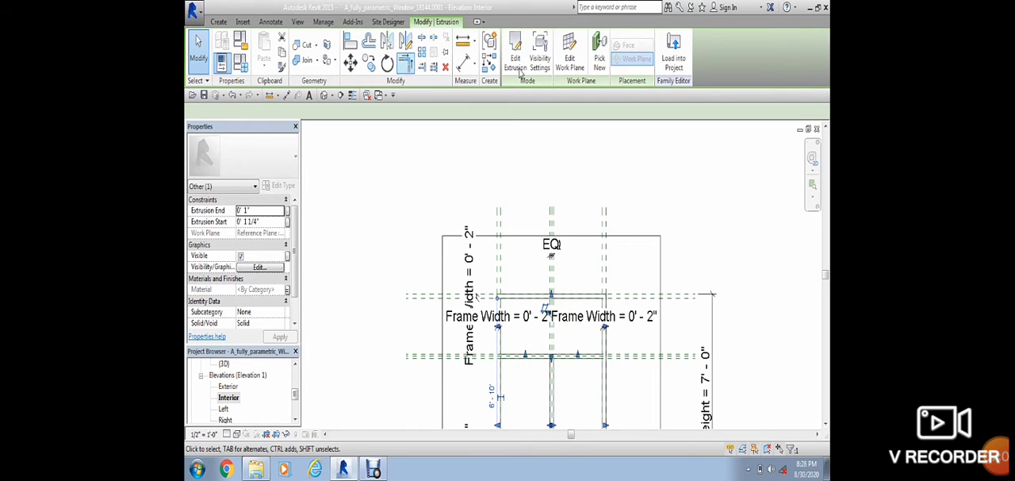
{"action": "left_click", "coordinate": [323, 94]}
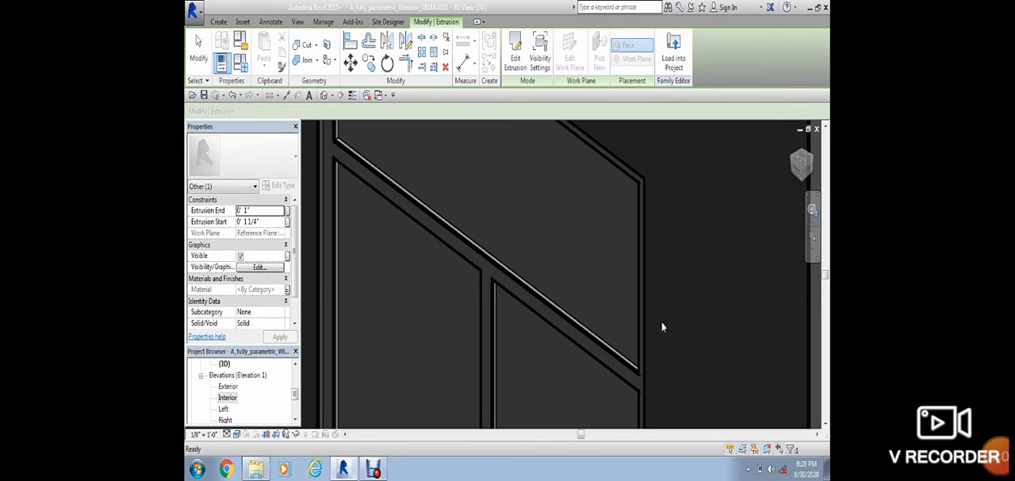
{"action": "scroll", "coordinate": [662, 322], "scroll_direction": "down", "scroll_amount": 3}
{"action": "left_click", "coordinate": [661, 321]}
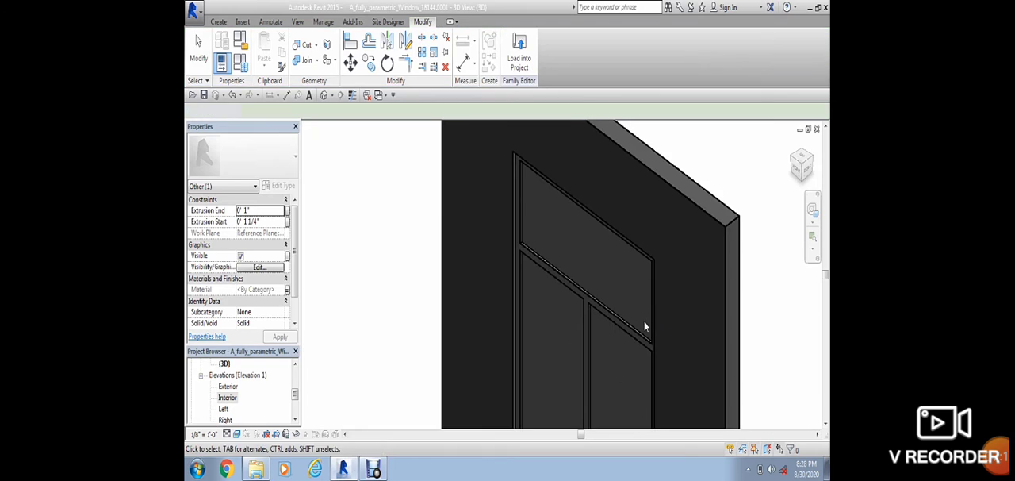
{"action": "left_click", "coordinate": [825, 423]}
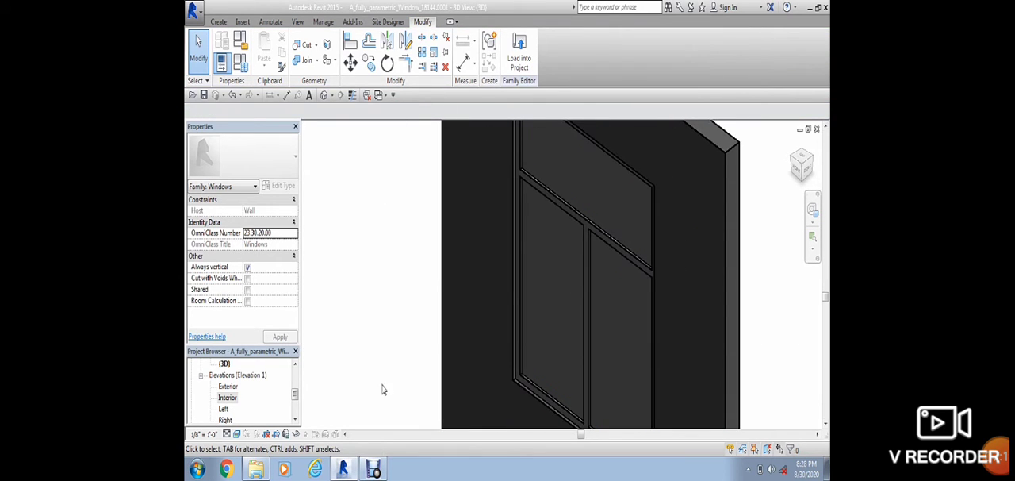
Step: Load the window family into the project, overwriting the existing version and its parameter values, and save the project
{"action": "left_click", "coordinate": [521, 62]}
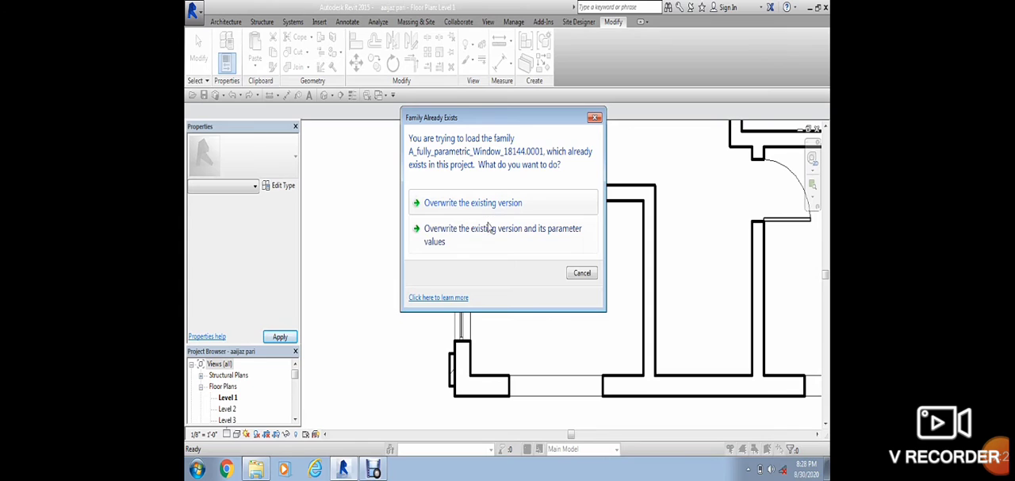
{"action": "left_click", "coordinate": [488, 237]}
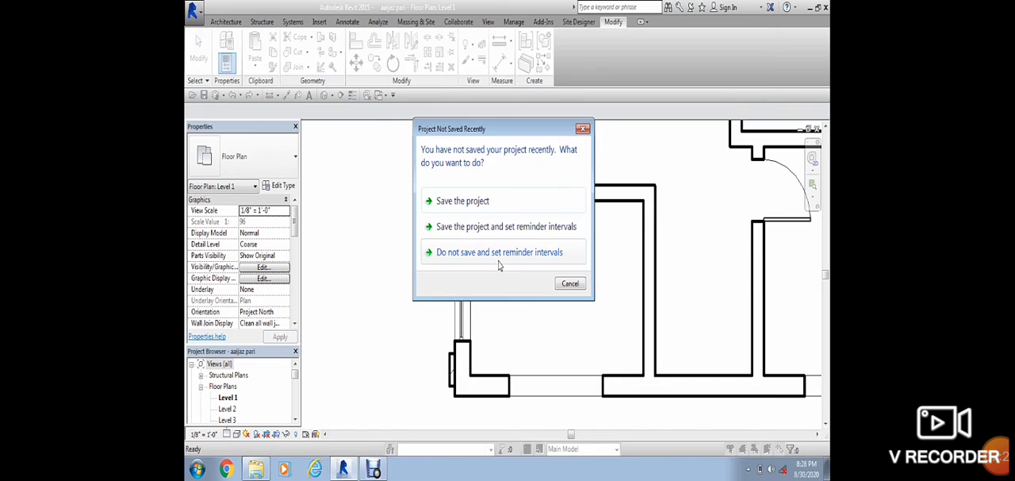
{"action": "left_click", "coordinate": [479, 210]}
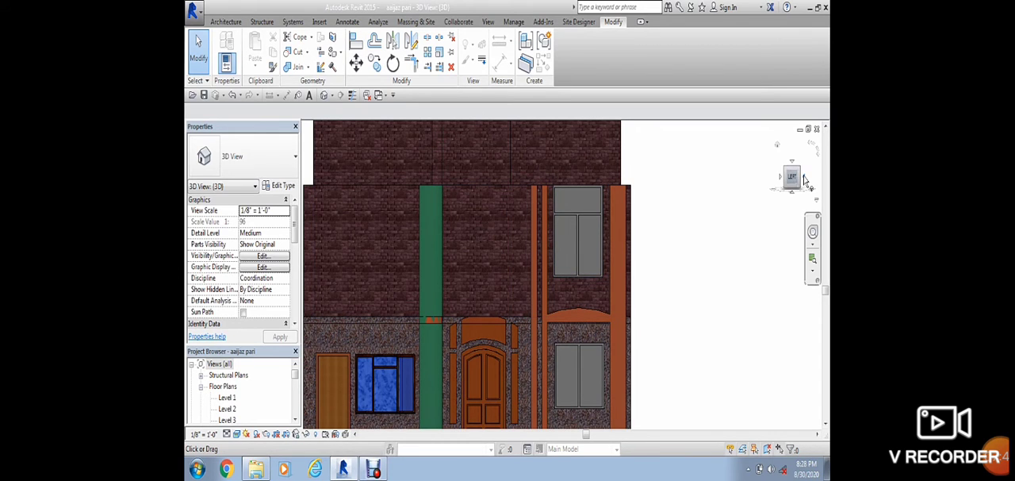
Step: In the project's 3D view, duplicate the type of the upper-floor window beside the entrance under the name w
{"action": "mouse_move", "coordinate": [806, 158]}
{"action": "middle_mouse_down", "text": "shift"}
{"action": "mouse_move", "coordinate": [773, 205]}
{"action": "mouse_move", "coordinate": [766, 240]}
{"action": "mouse_move", "coordinate": [660, 238]}
{"action": "middle_mouse_up", "text": "shift"}
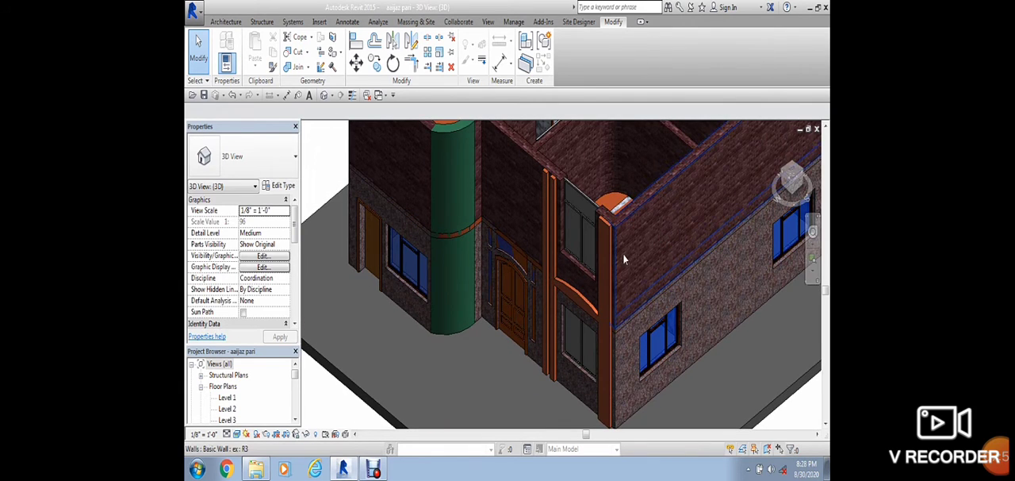
{"action": "scroll", "coordinate": [585, 224], "scroll_direction": "up", "scroll_amount": 3}
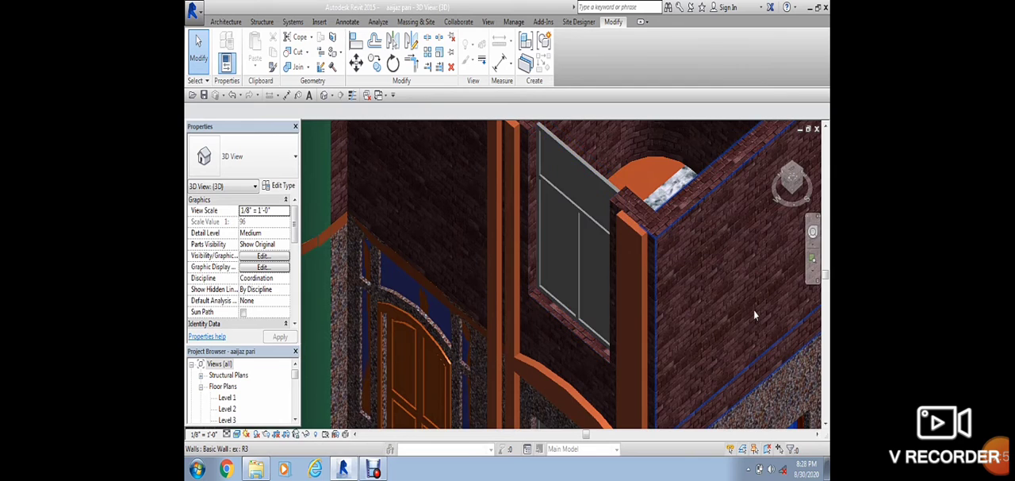
{"action": "scroll", "coordinate": [574, 223], "scroll_direction": "down", "scroll_amount": 5}
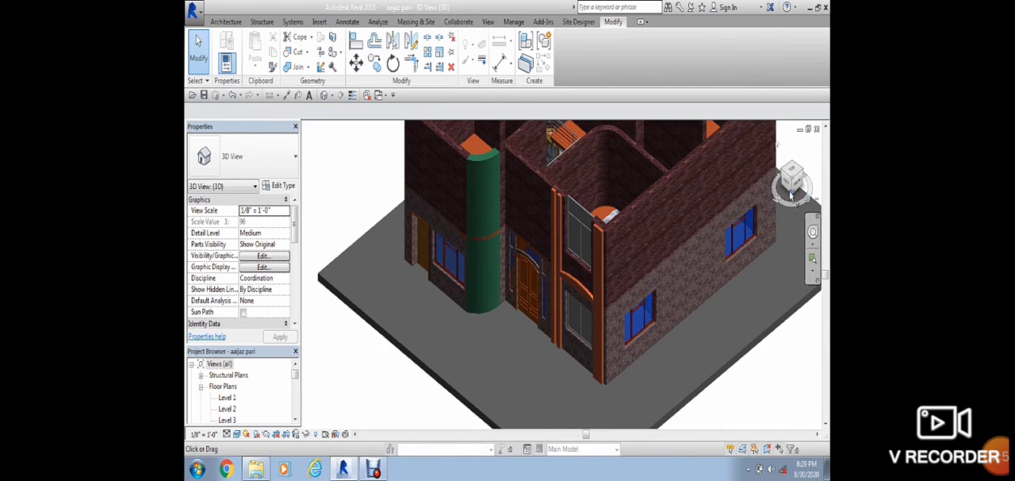
{"action": "mouse_move", "coordinate": [792, 181]}
{"action": "left_mouse_down"}
{"action": "mouse_move", "coordinate": [807, 164]}
{"action": "mouse_move", "coordinate": [798, 170]}
{"action": "left_mouse_up"}
{"action": "scroll", "coordinate": [589, 232], "scroll_direction": "up", "scroll_amount": 2}
{"action": "scroll", "coordinate": [591, 238], "scroll_direction": "up", "scroll_amount": 3}
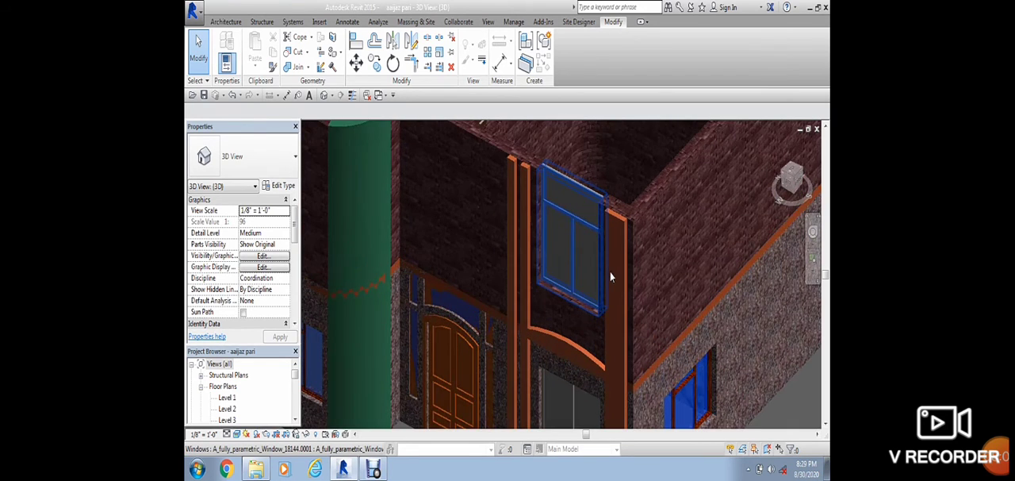
{"action": "left_click", "coordinate": [575, 186]}
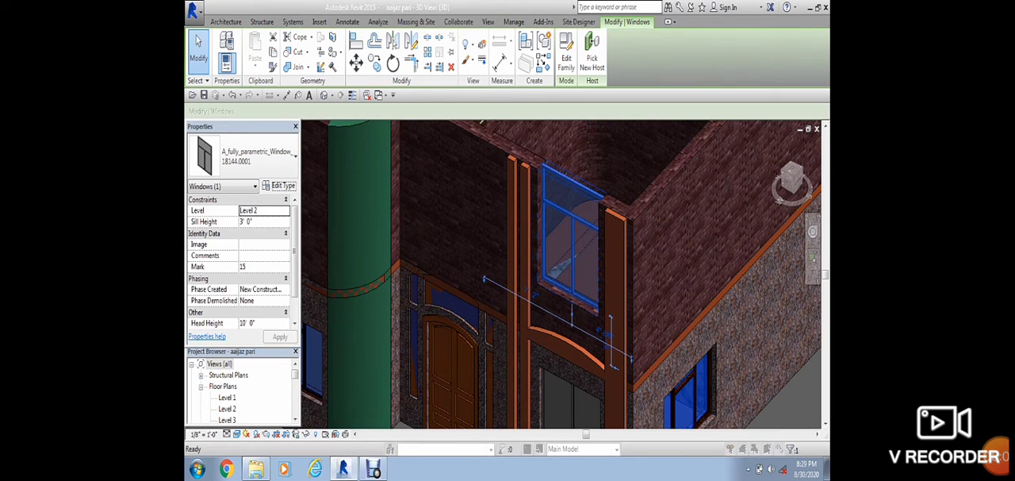
{"action": "left_click", "coordinate": [278, 185]}
{"action": "left_click", "coordinate": [770, 88]}
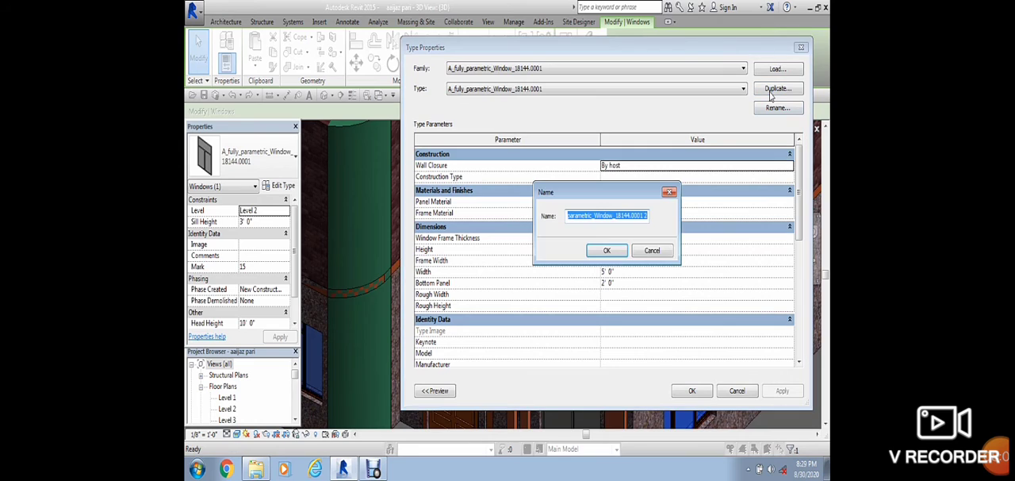
{"action": "key", "text": "BackSpace"}
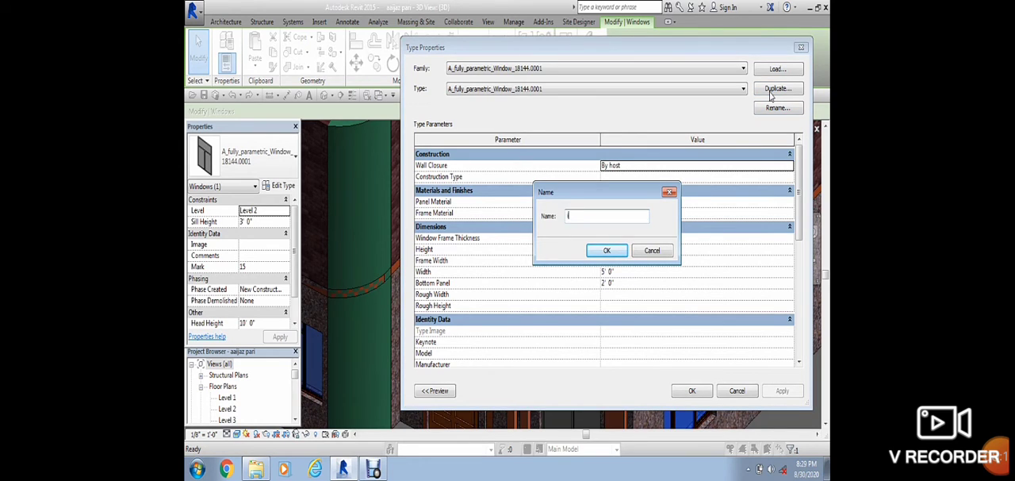
{"action": "type", "text": "window r"}
{"action": "left_click", "coordinate": [606, 249]}
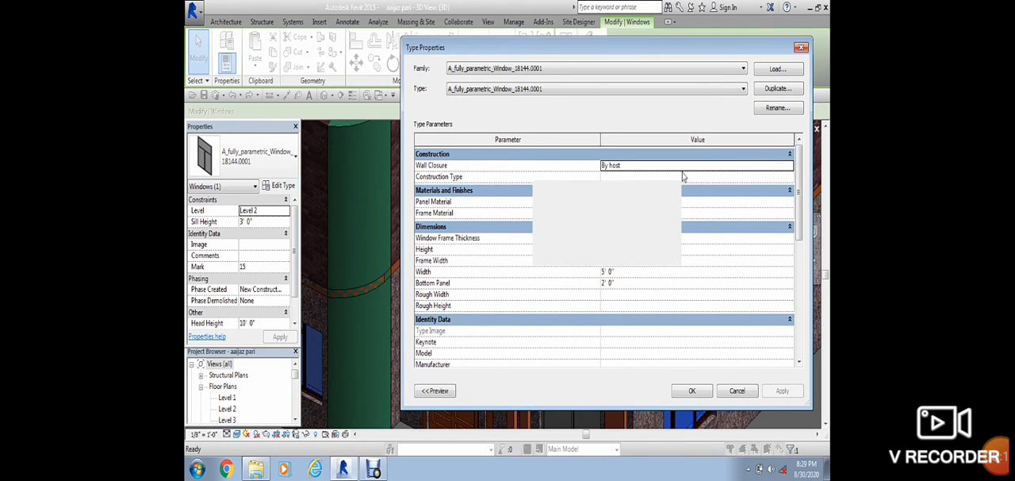
Step: Create a new material named window r for the window type's Panel Material
{"action": "left_click", "coordinate": [653, 205]}
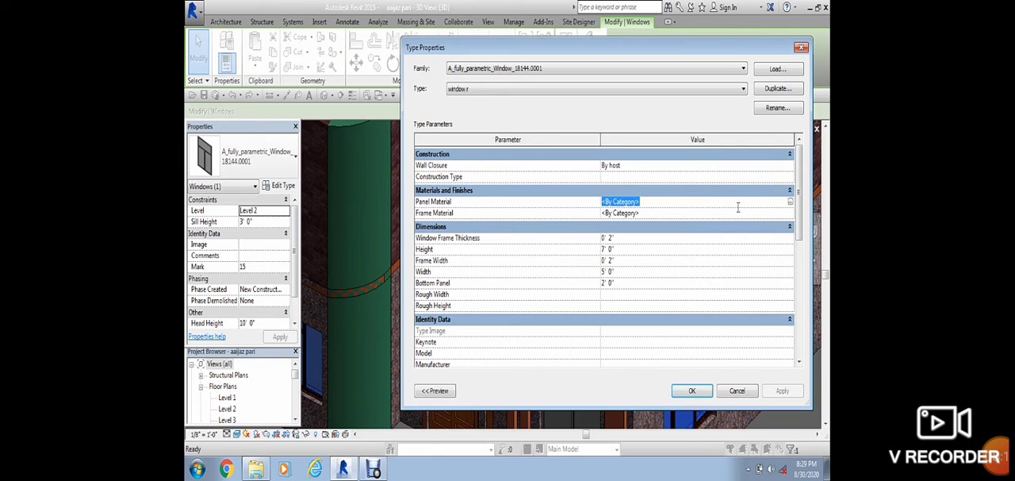
{"action": "left_click", "coordinate": [790, 202]}
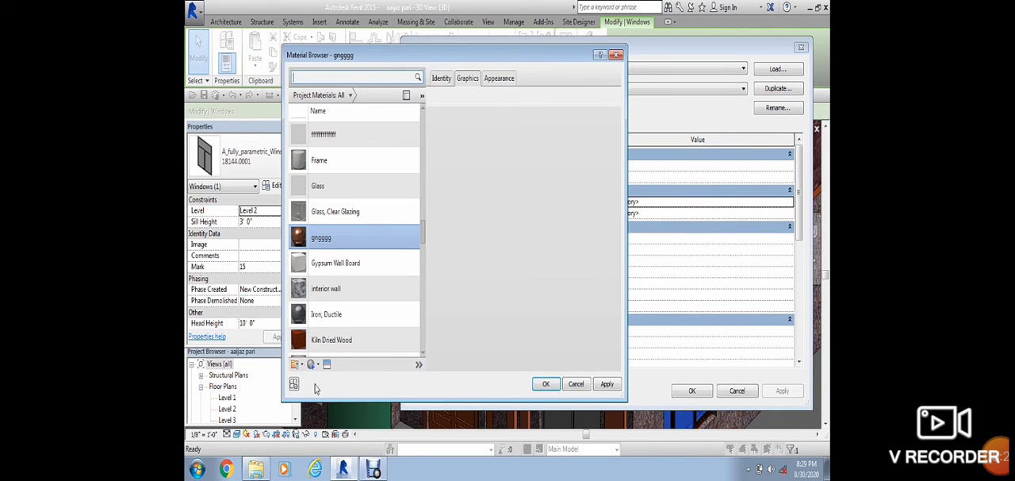
{"action": "left_click", "coordinate": [321, 376]}
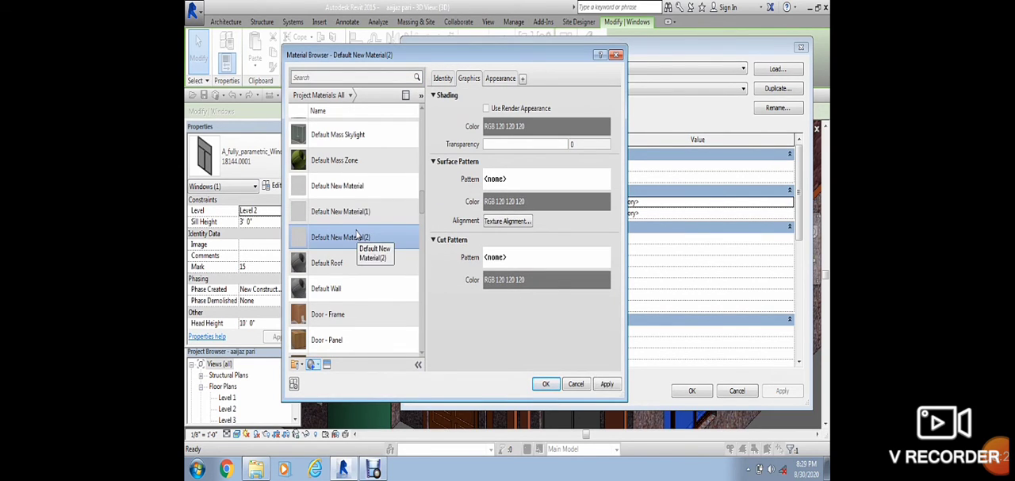
{"action": "right_click", "coordinate": [358, 235]}
{"action": "left_click", "coordinate": [371, 265]}
{"action": "type", "text": "window r"}
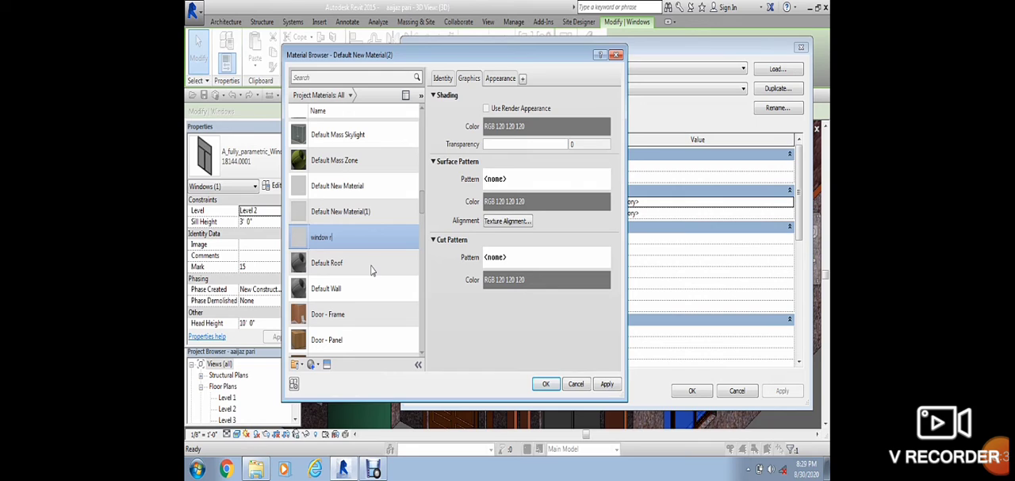
Step: Give material window r the Andiroba appearance from the Wood library and apply it as the type's Panel Material
{"action": "left_click", "coordinate": [326, 364]}
{"action": "left_click", "coordinate": [575, 125]}
{"action": "left_click", "coordinate": [571, 125]}
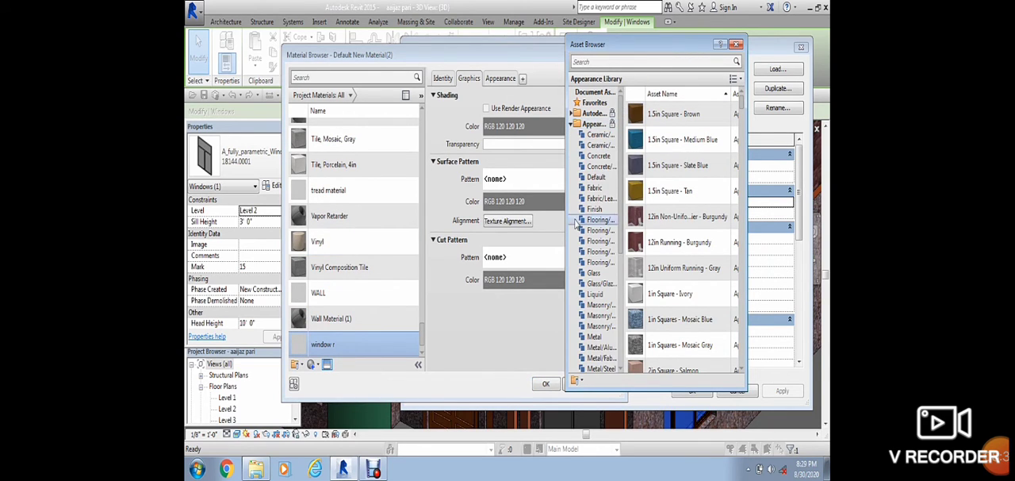
{"action": "scroll", "coordinate": [594, 309], "scroll_direction": "down", "scroll_amount": 6}
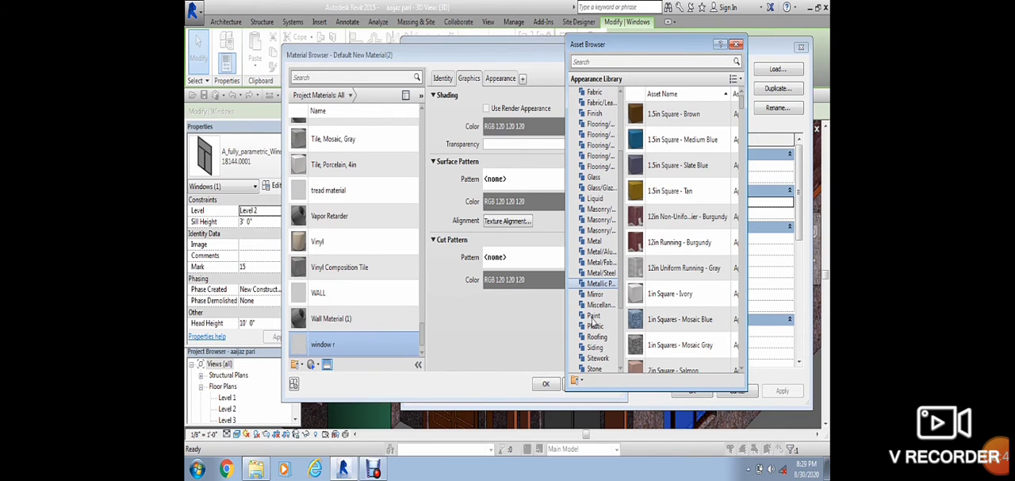
{"action": "left_click", "coordinate": [594, 349]}
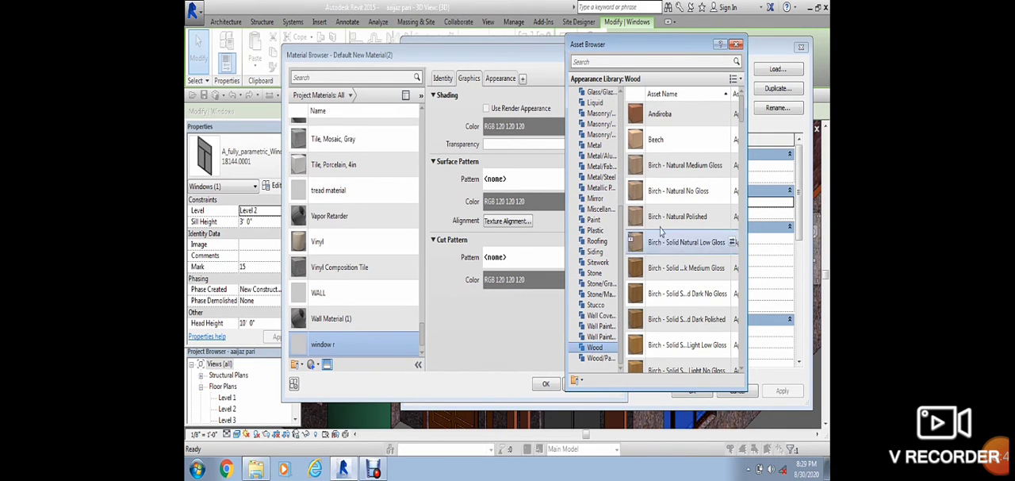
{"action": "double_click", "coordinate": [663, 115]}
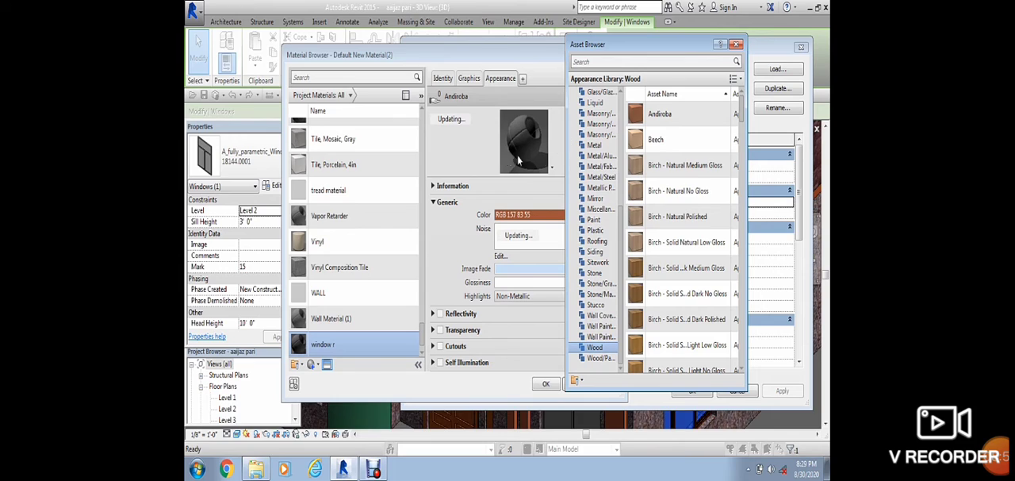
{"action": "left_click", "coordinate": [546, 385]}
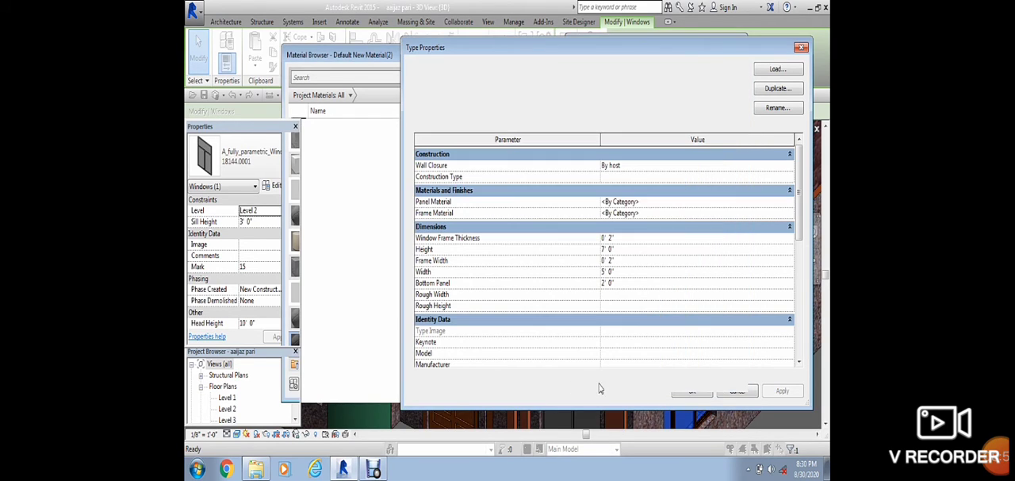
{"action": "left_click", "coordinate": [691, 391]}
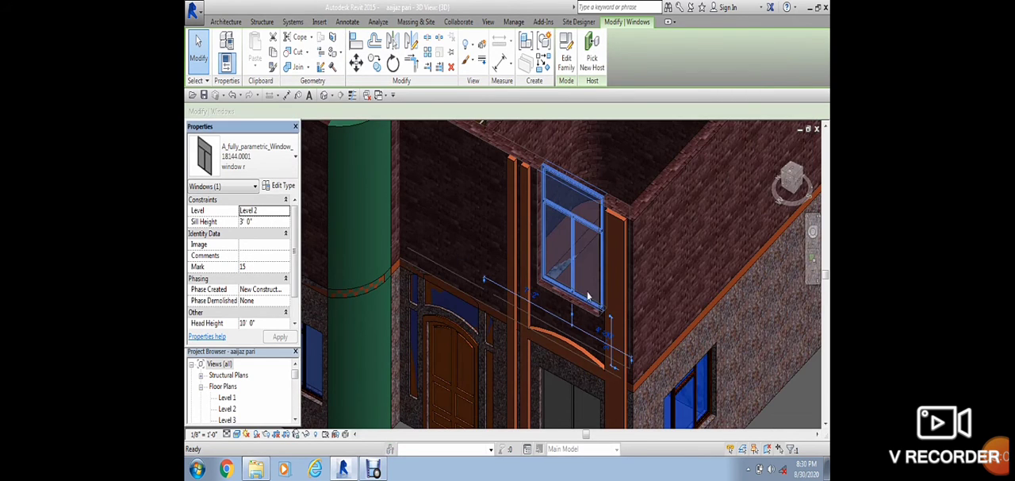
{"action": "left_click", "coordinate": [794, 404]}
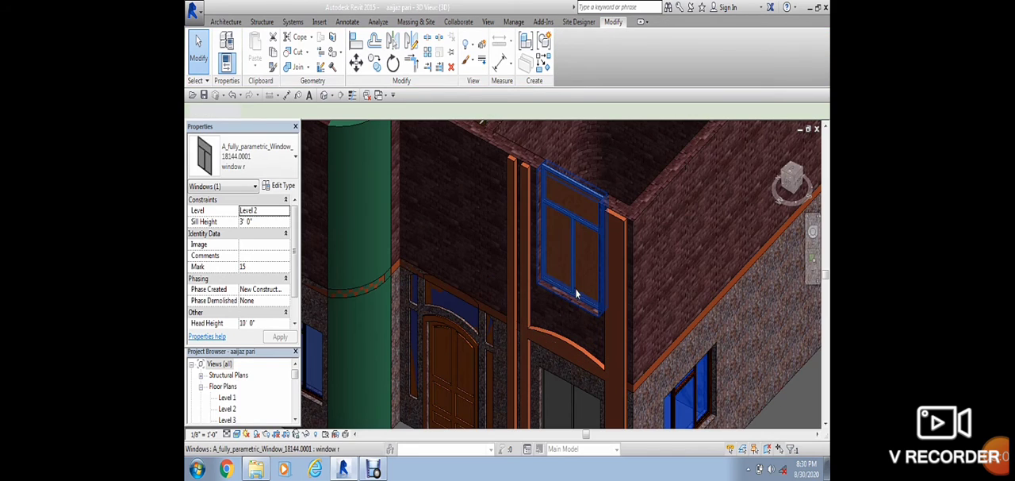
Step: Set the upper-floor window type's Frame Material to window r and apply the type changes
{"action": "left_click", "coordinate": [568, 177]}
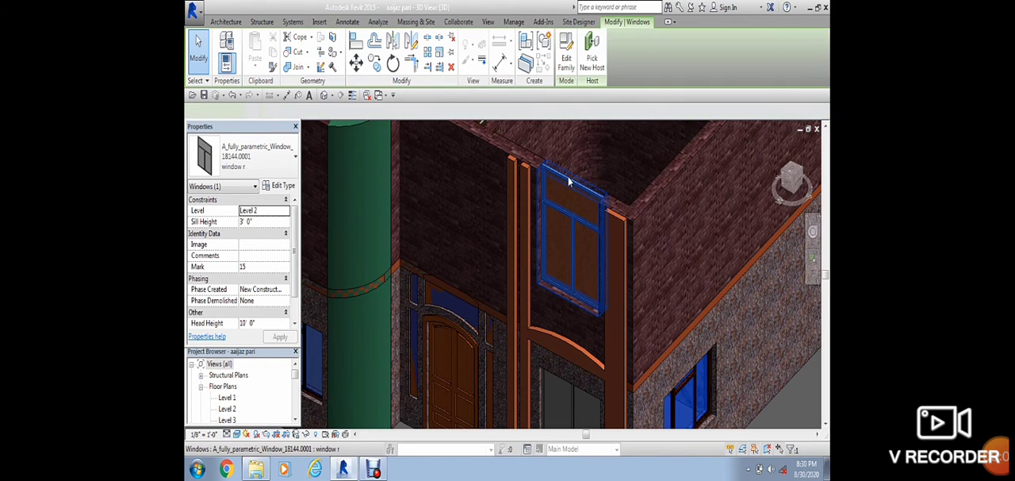
{"action": "left_click", "coordinate": [283, 187]}
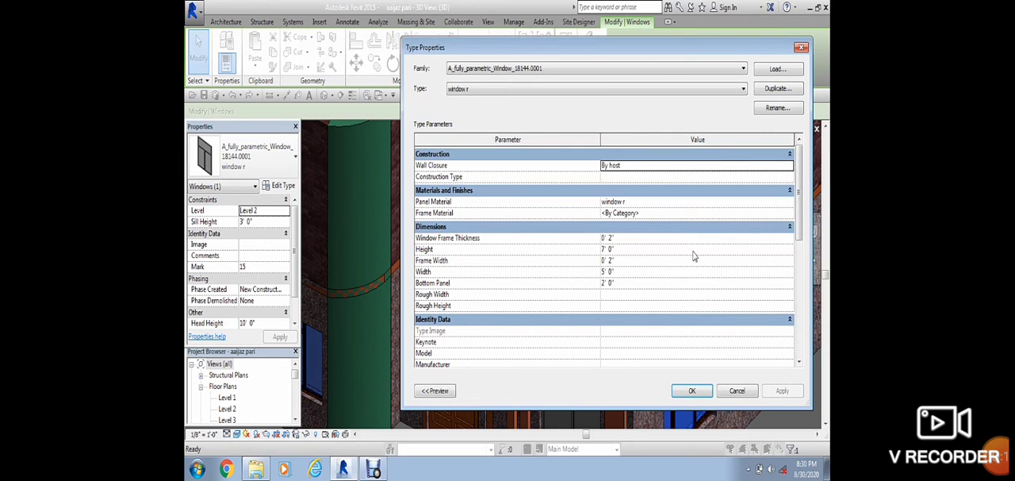
{"action": "left_click", "coordinate": [626, 214]}
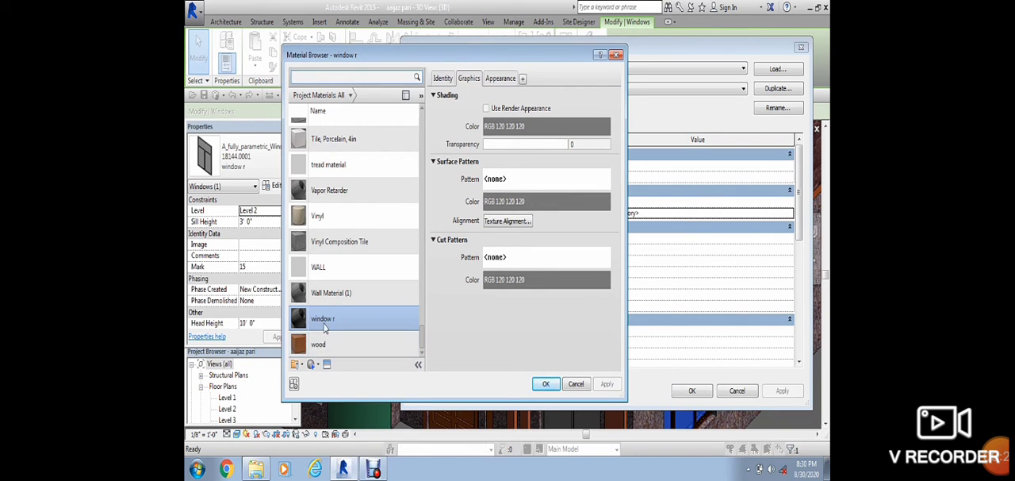
{"action": "left_click", "coordinate": [325, 365]}
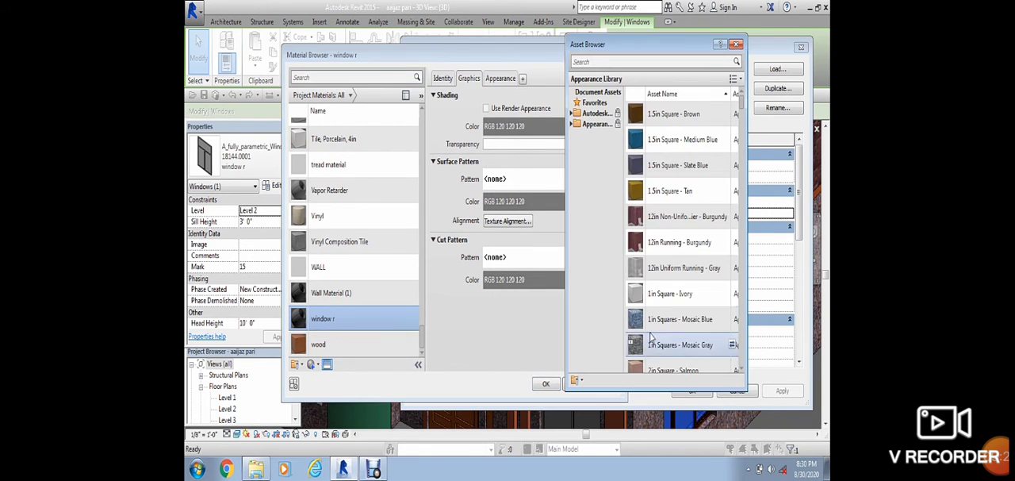
{"action": "left_click", "coordinate": [546, 383]}
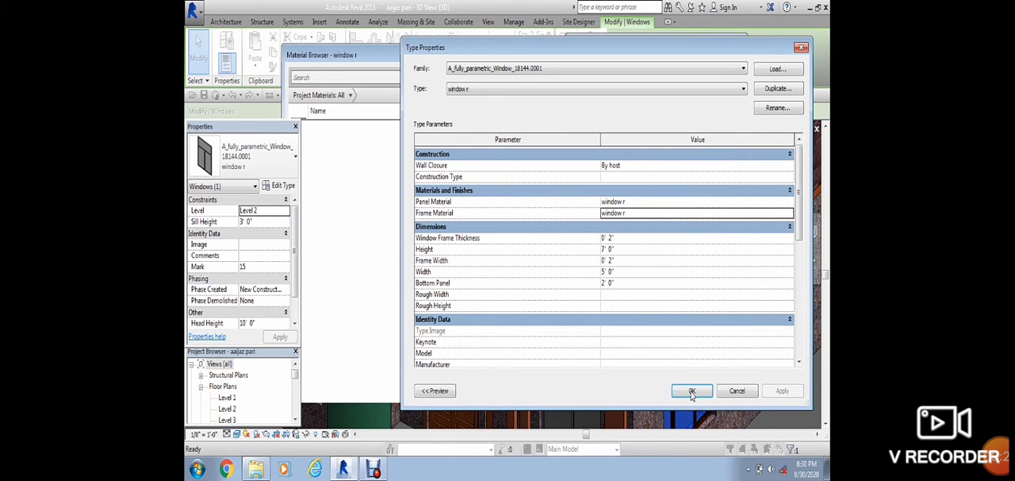
{"action": "left_click", "coordinate": [691, 391]}
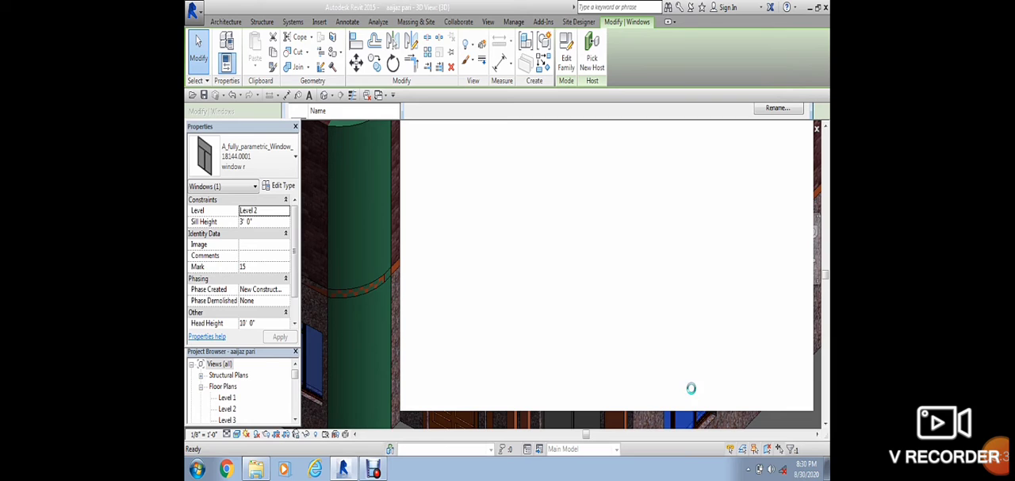
{"action": "left_click", "coordinate": [772, 402]}
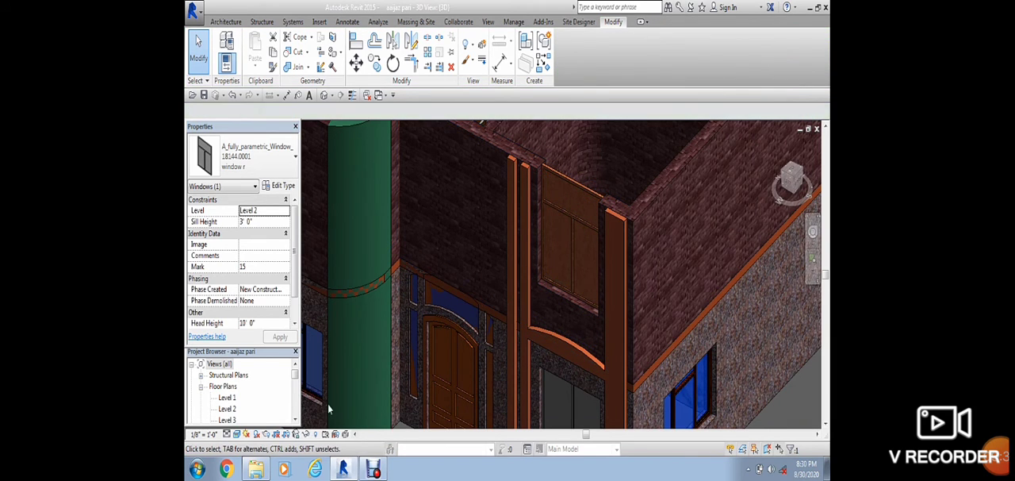
Step: Create another new material for the window type's Panel Material and rename it Default New Material(2)x
{"action": "left_click", "coordinate": [557, 217]}
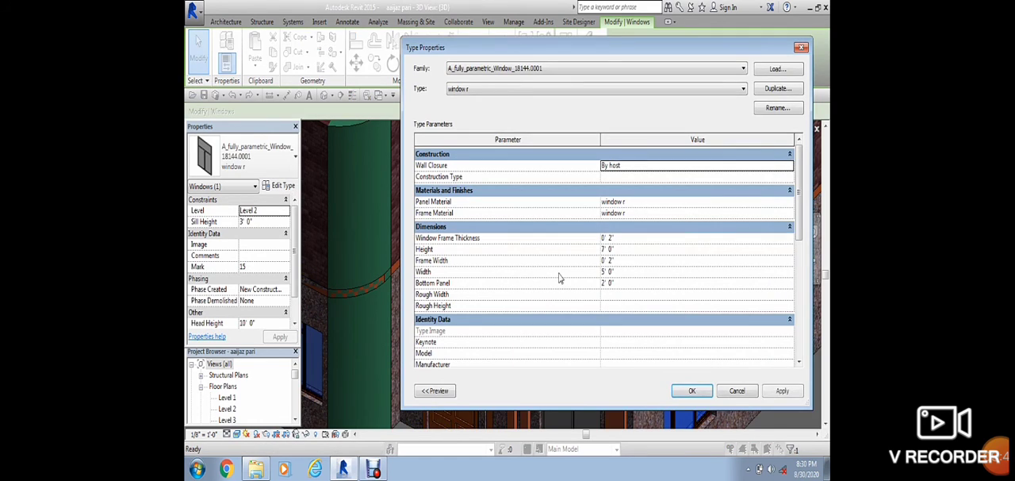
{"action": "left_click", "coordinate": [646, 203]}
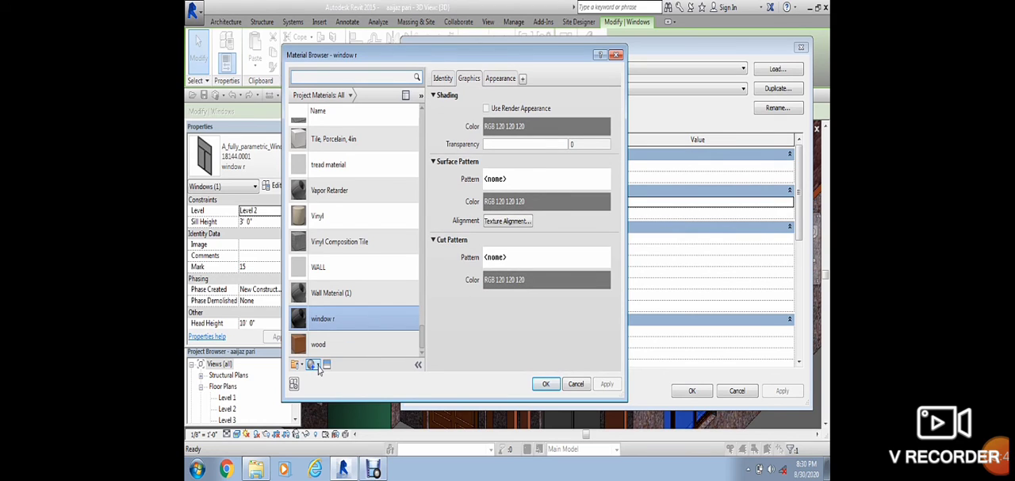
{"action": "left_click", "coordinate": [318, 364]}
{"action": "left_click", "coordinate": [322, 377]}
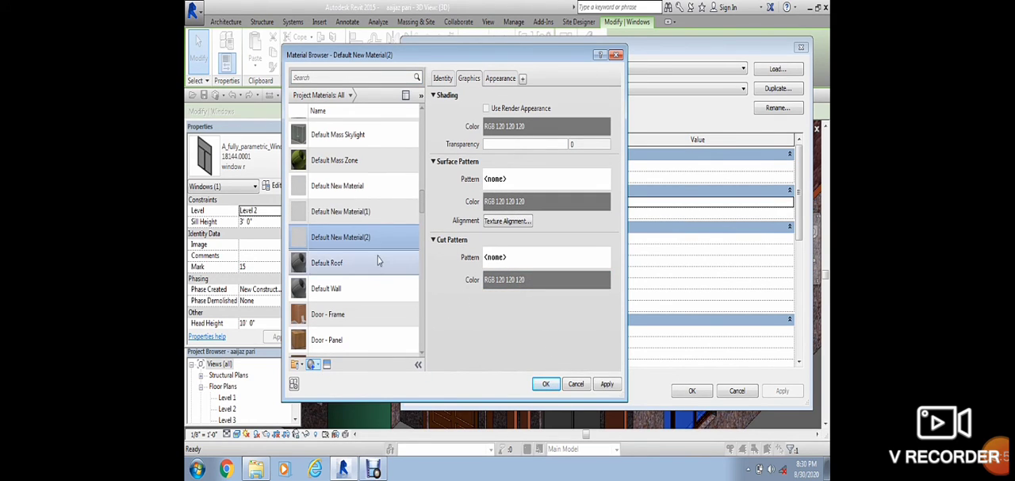
{"action": "right_click", "coordinate": [374, 243]}
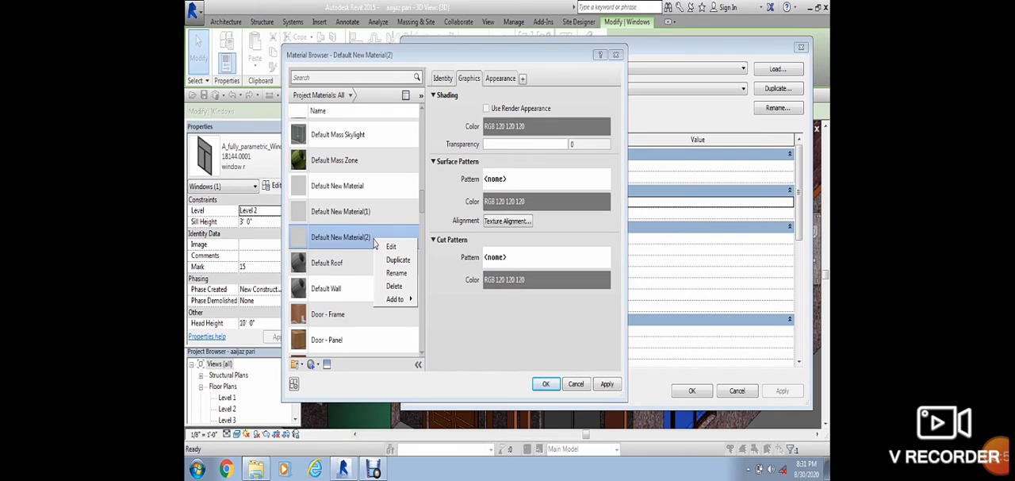
{"action": "left_click", "coordinate": [391, 274]}
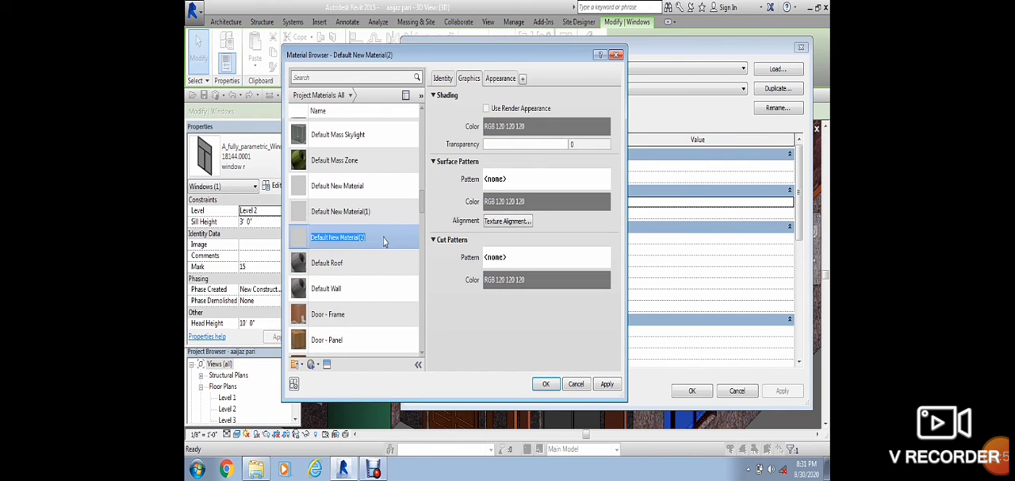
{"action": "left_click", "coordinate": [384, 241]}
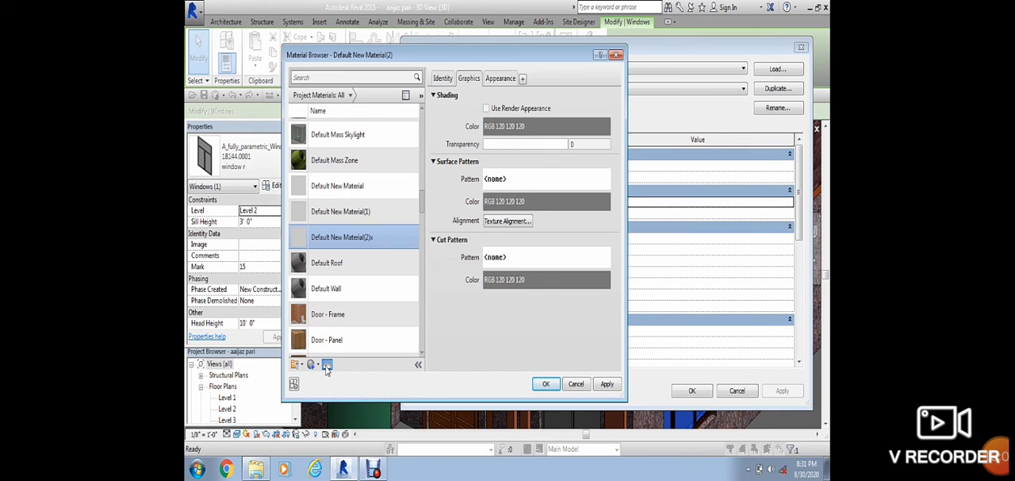
Step: Give Default New Material(2)x the Clear - Blue appearance from the Glass library and apply it as the type's Panel Material
{"action": "left_click", "coordinate": [326, 363]}
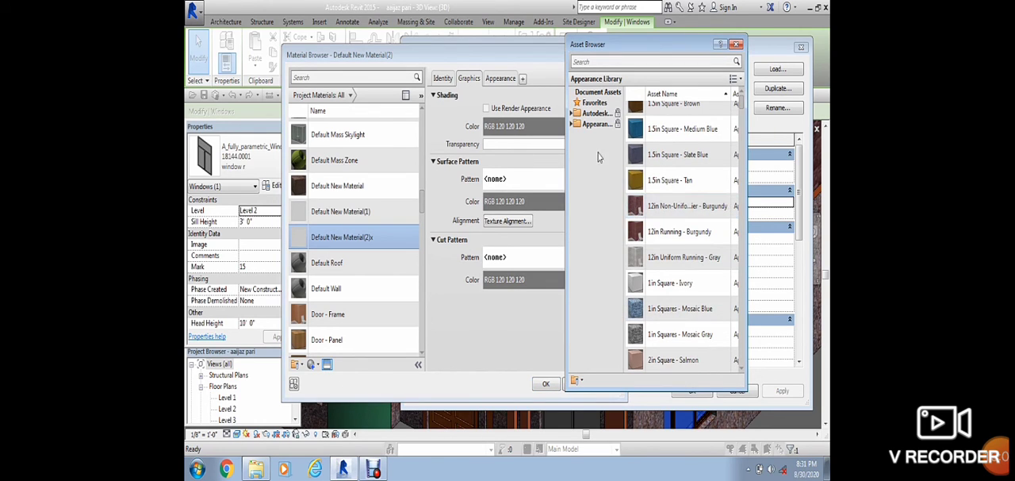
{"action": "left_click", "coordinate": [572, 125]}
{"action": "scroll", "coordinate": [606, 349], "scroll_direction": "down", "scroll_amount": 1}
{"action": "left_click", "coordinate": [593, 240]}
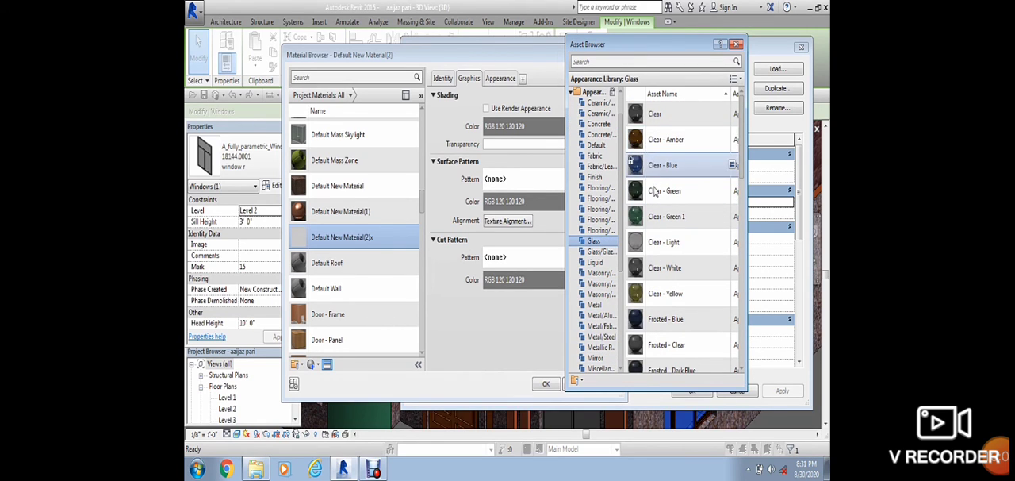
{"action": "scroll", "coordinate": [649, 175], "scroll_direction": "down", "scroll_amount": 5}
{"action": "scroll", "coordinate": [652, 208], "scroll_direction": "up", "scroll_amount": 5}
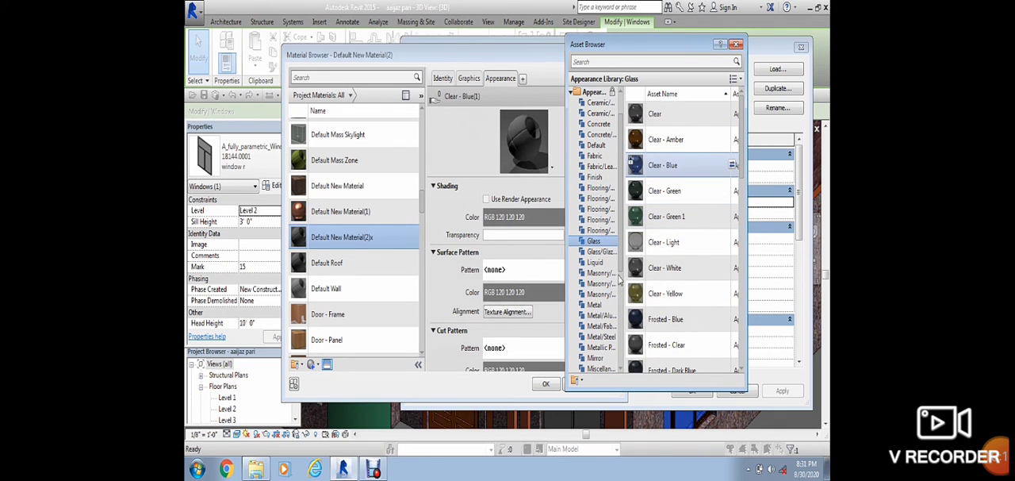
{"action": "left_click", "coordinate": [546, 383]}
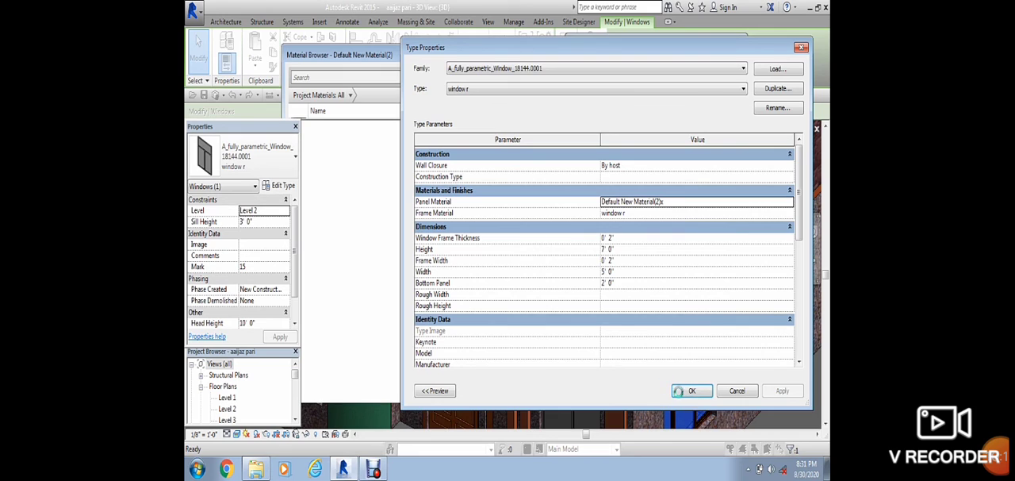
{"action": "left_click", "coordinate": [691, 390]}
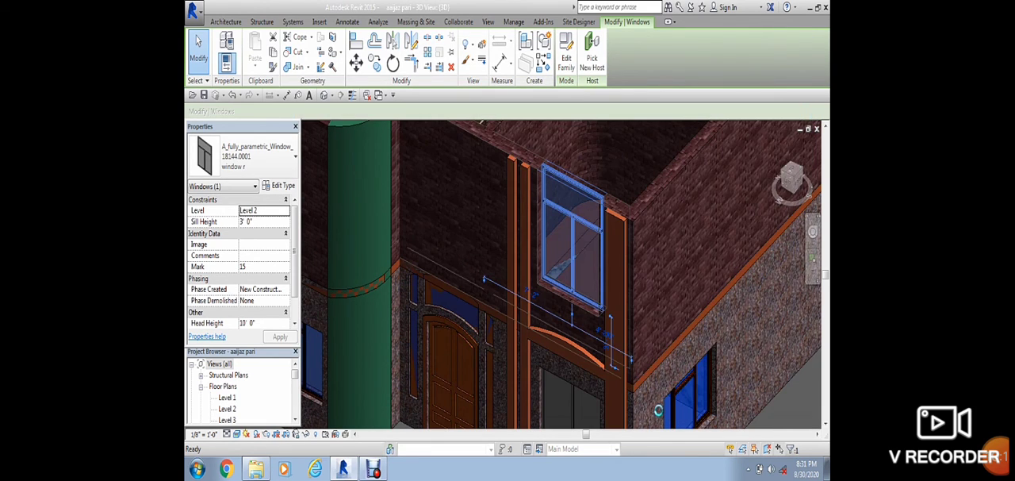
{"action": "left_click", "coordinate": [785, 410]}
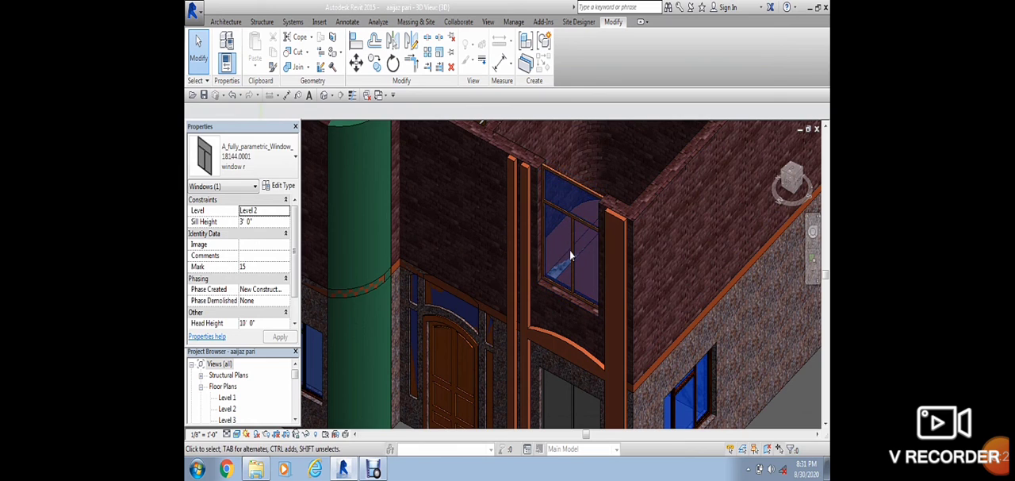
{"action": "scroll", "coordinate": [570, 250], "scroll_direction": "up", "scroll_amount": 4}
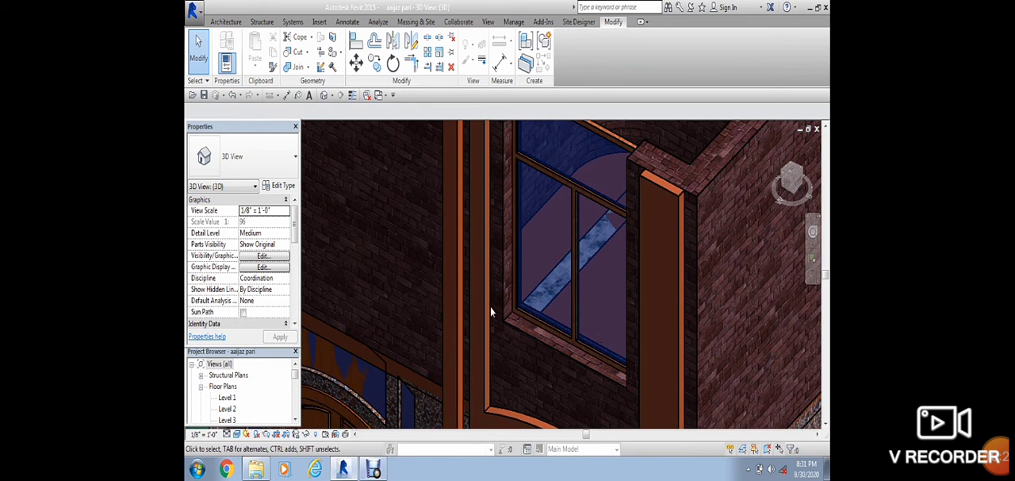
{"action": "left_click", "coordinate": [374, 469]}
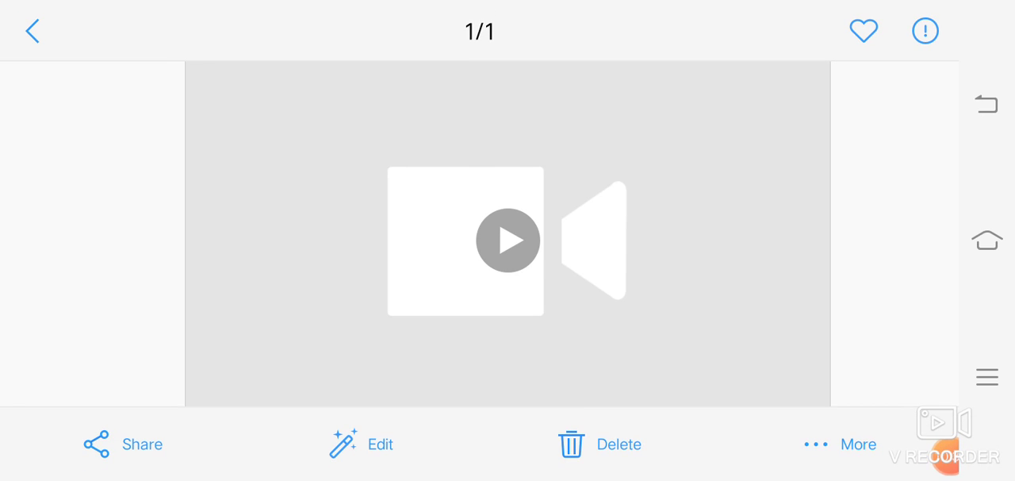
{"action": "left_click", "coordinate": [947, 460]}
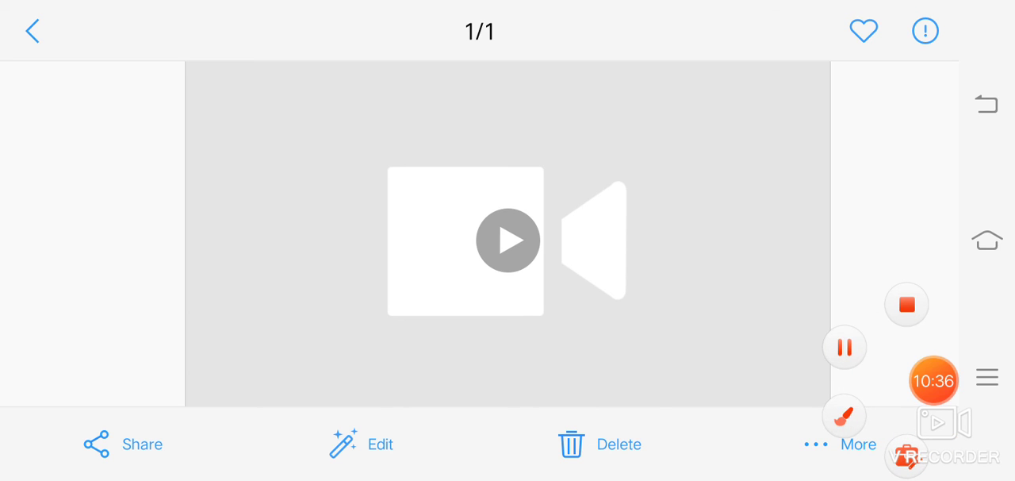